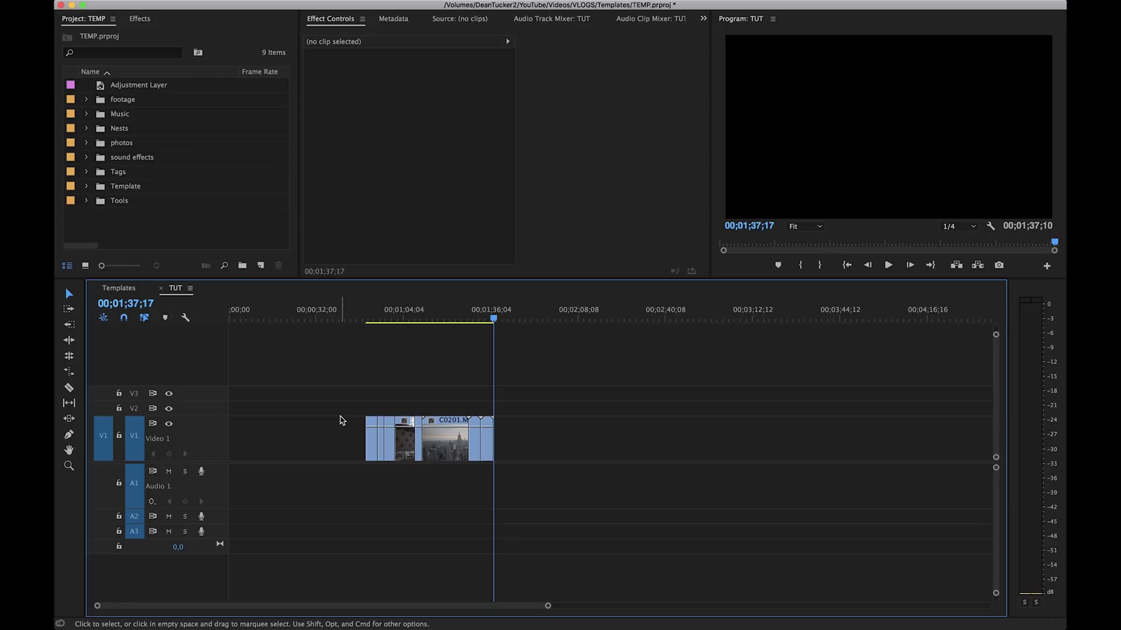
Step: Scrub and play through the bridge clips on the TUT timeline to review them
{"action": "scroll", "coordinate": [341, 421], "scroll_direction": "up", "scroll_amount": 2}
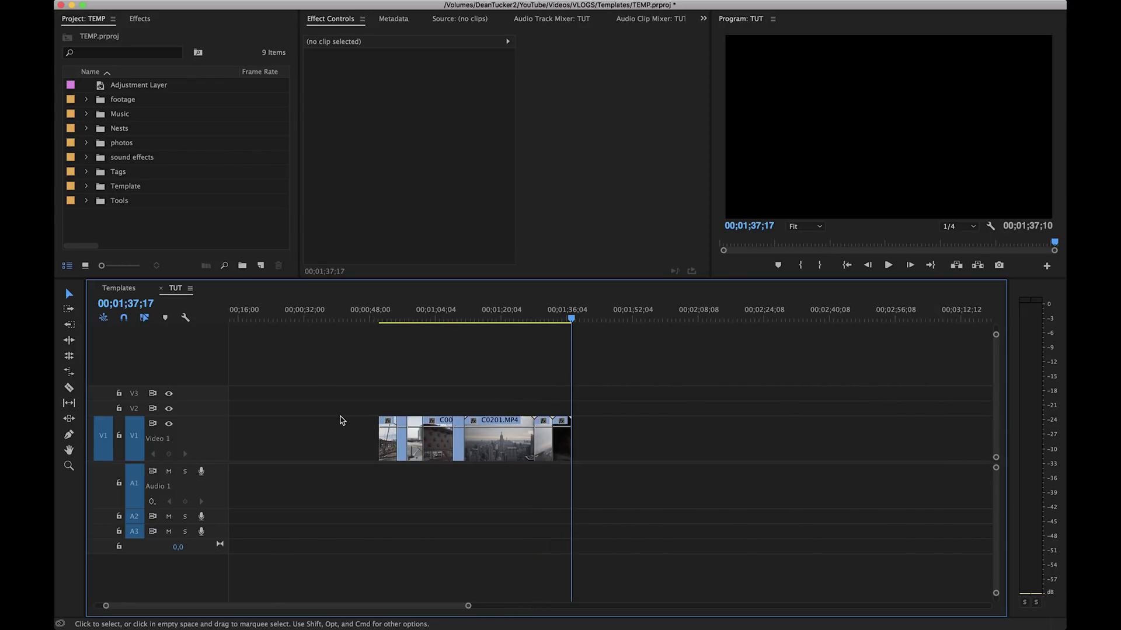
{"action": "scroll", "coordinate": [341, 420], "scroll_direction": "up", "scroll_amount": 2}
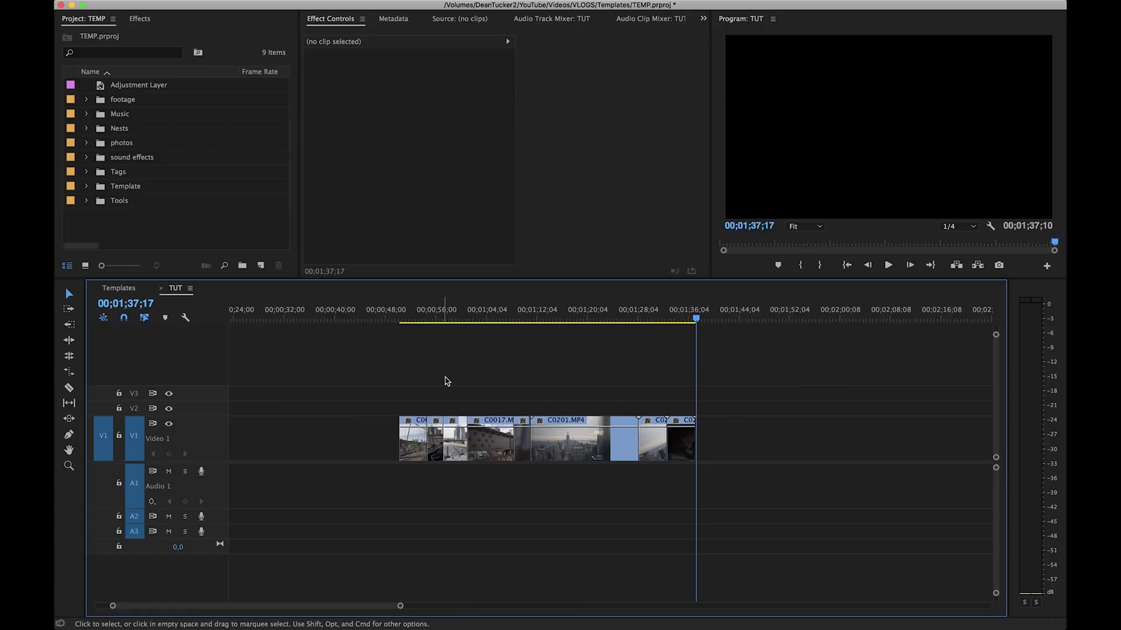
{"action": "scroll", "coordinate": [445, 381], "scroll_direction": "up", "scroll_amount": 2}
{"action": "left_click", "coordinate": [401, 320]}
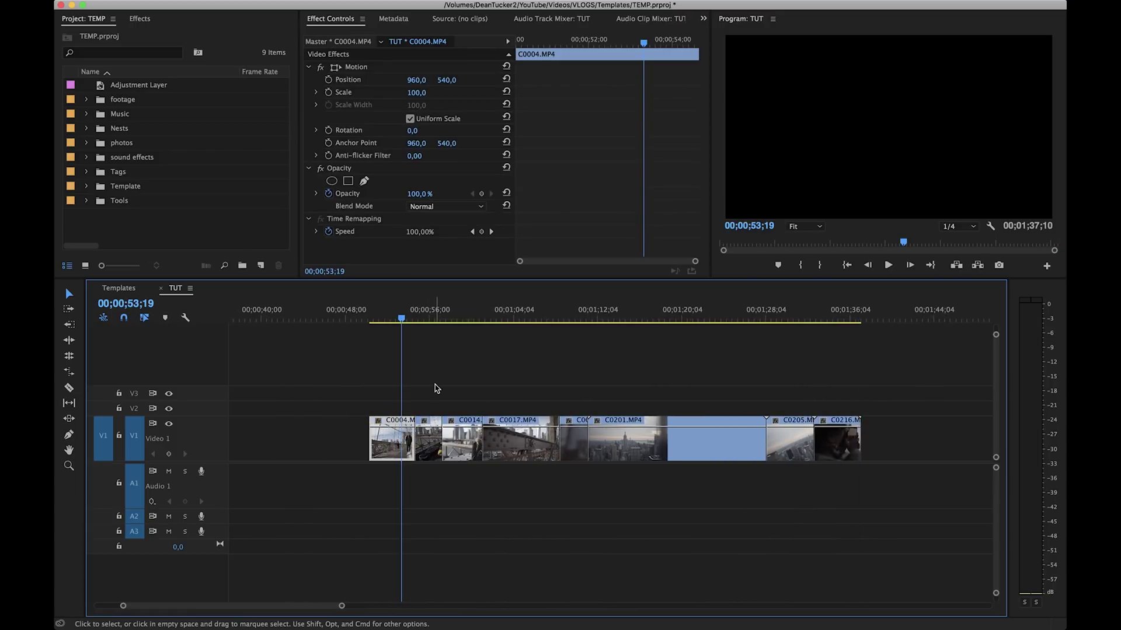
{"action": "scroll", "coordinate": [538, 393], "scroll_direction": "up", "scroll_amount": 1}
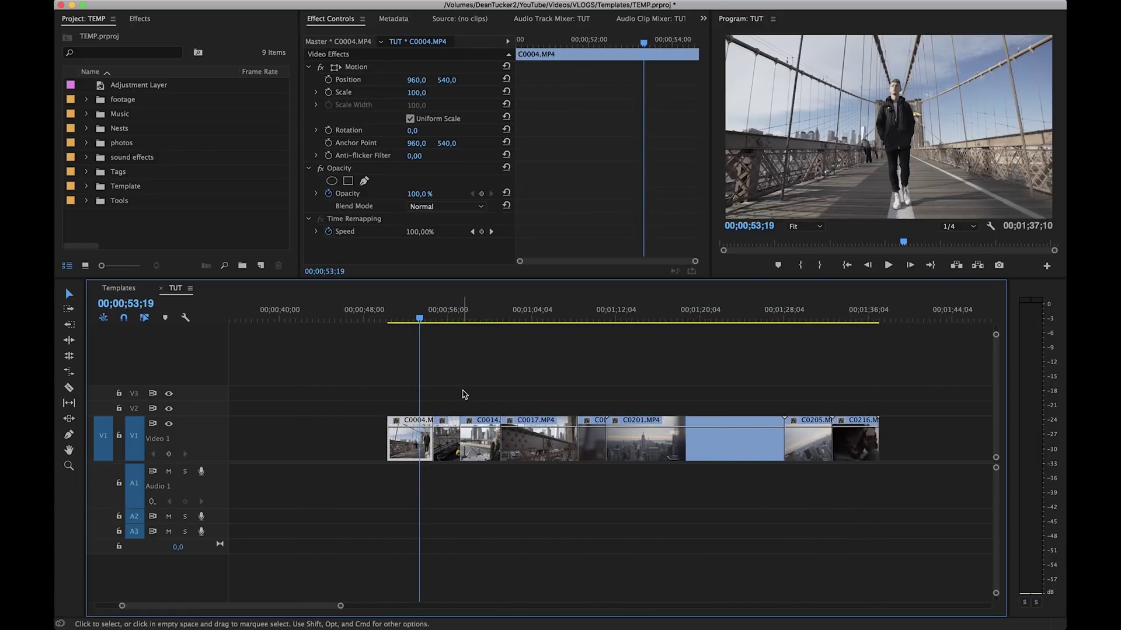
{"action": "scroll", "coordinate": [465, 395], "scroll_direction": "down", "scroll_amount": 4}
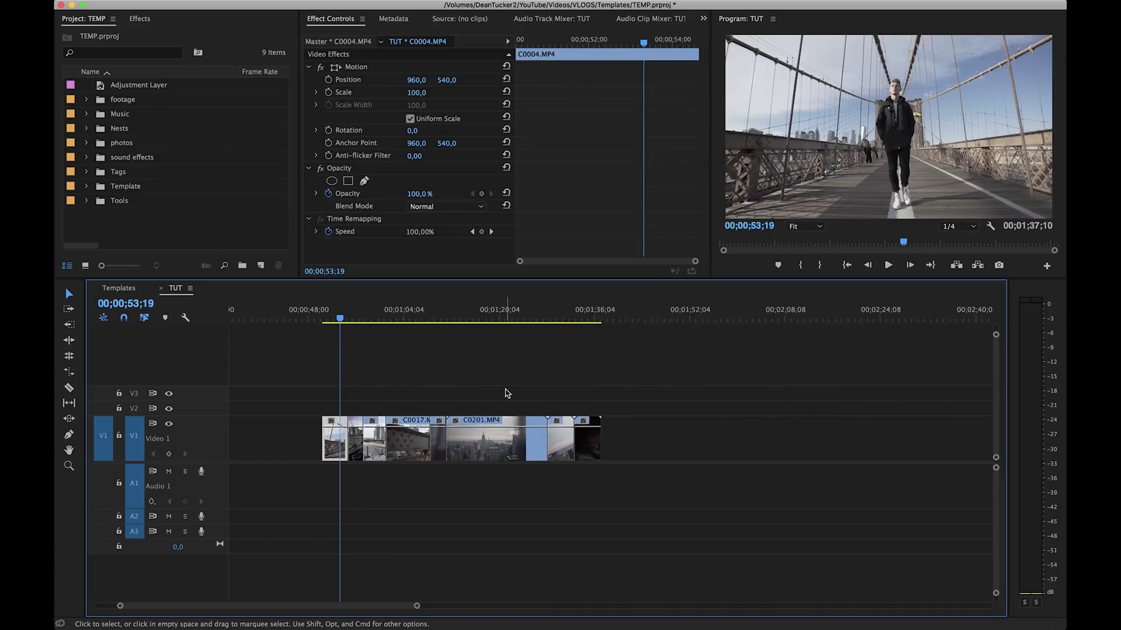
{"action": "scroll", "coordinate": [405, 405], "scroll_direction": "down", "scroll_amount": 2}
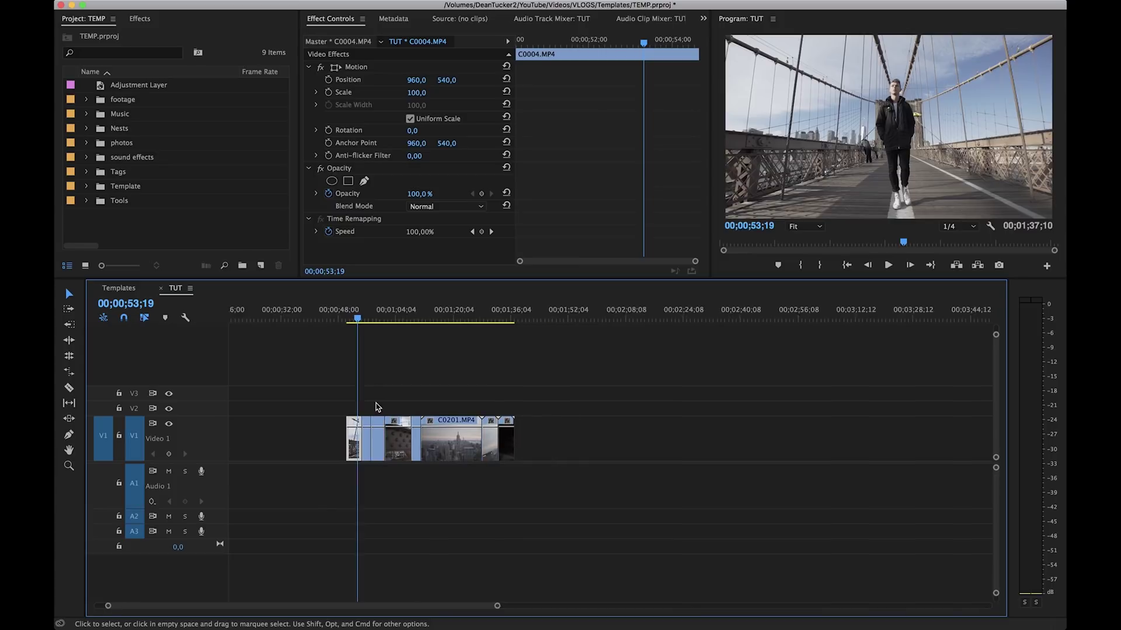
{"action": "scroll", "coordinate": [375, 405], "scroll_direction": "up", "scroll_amount": 4}
{"action": "left_click", "coordinate": [375, 317]}
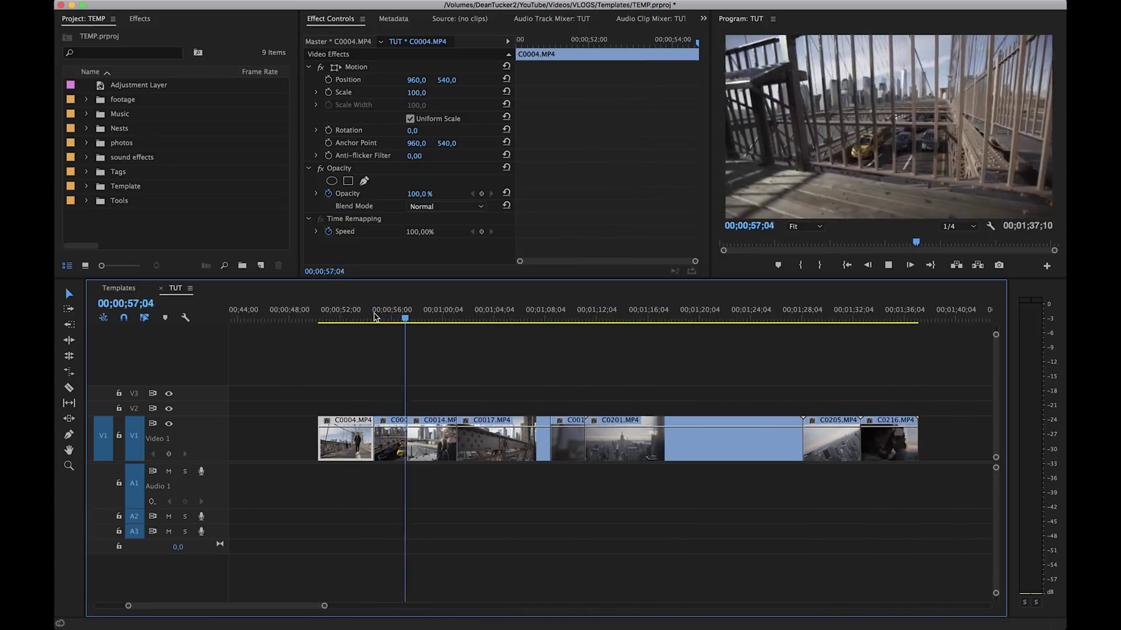
{"action": "left_click", "coordinate": [603, 401]}
{"action": "key", "text": "minus"}
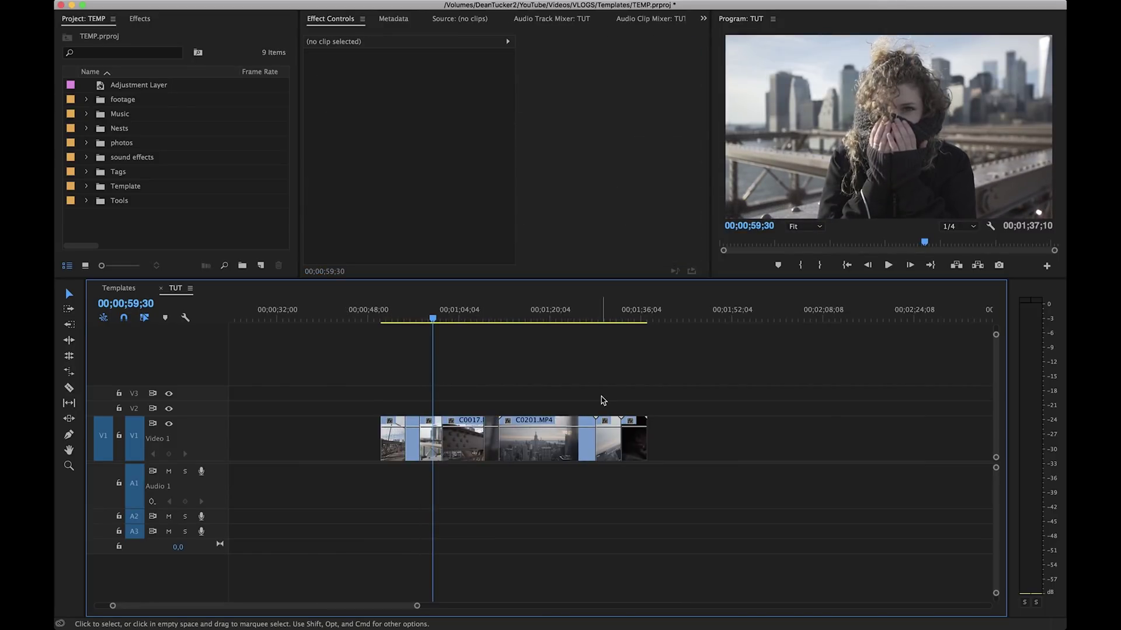
Step: Drag C0201.MP4 into the empty space at the start of Video 1
{"action": "key", "text": "minus"}
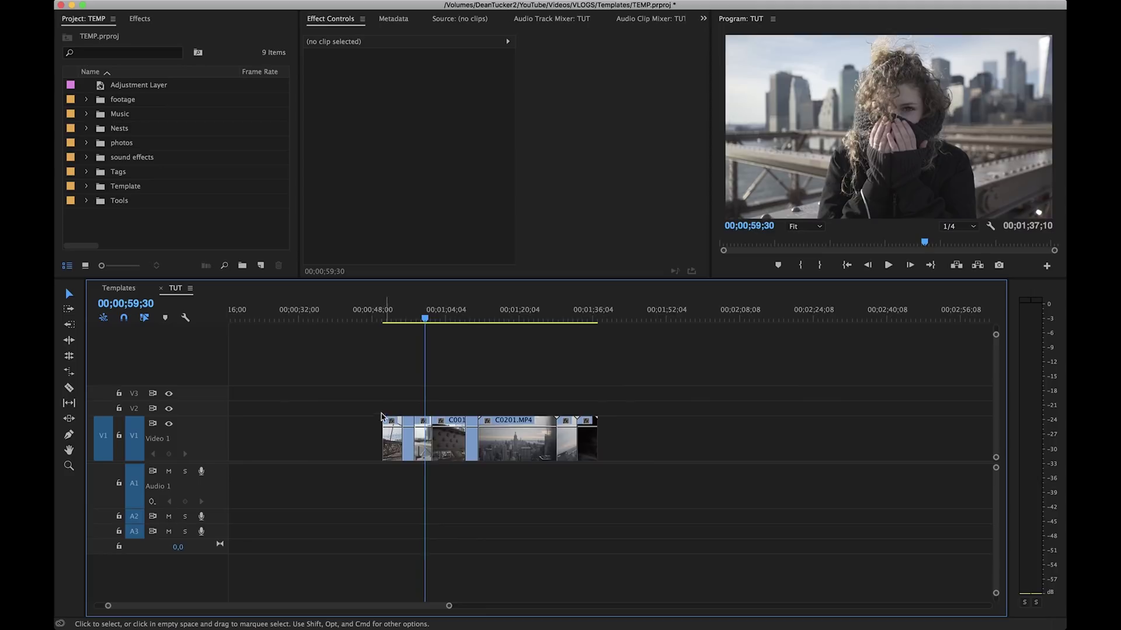
{"action": "scroll", "coordinate": [380, 420], "scroll_direction": "up", "scroll_amount": 2}
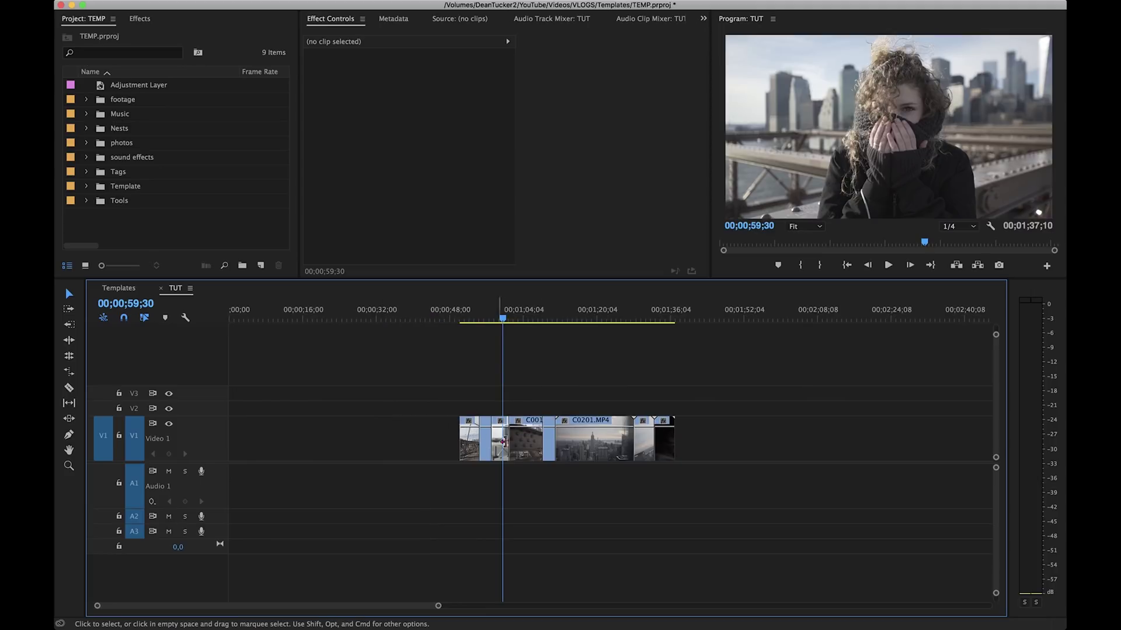
{"action": "left_click_drag", "start_coordinate": [576, 444], "coordinate": [367, 441]}
{"action": "left_click", "coordinate": [358, 317]}
Step: Check the clip's frame rate in Metadata, then set C0201.MP4 to 40% speed
{"action": "key", "text": "equal"}
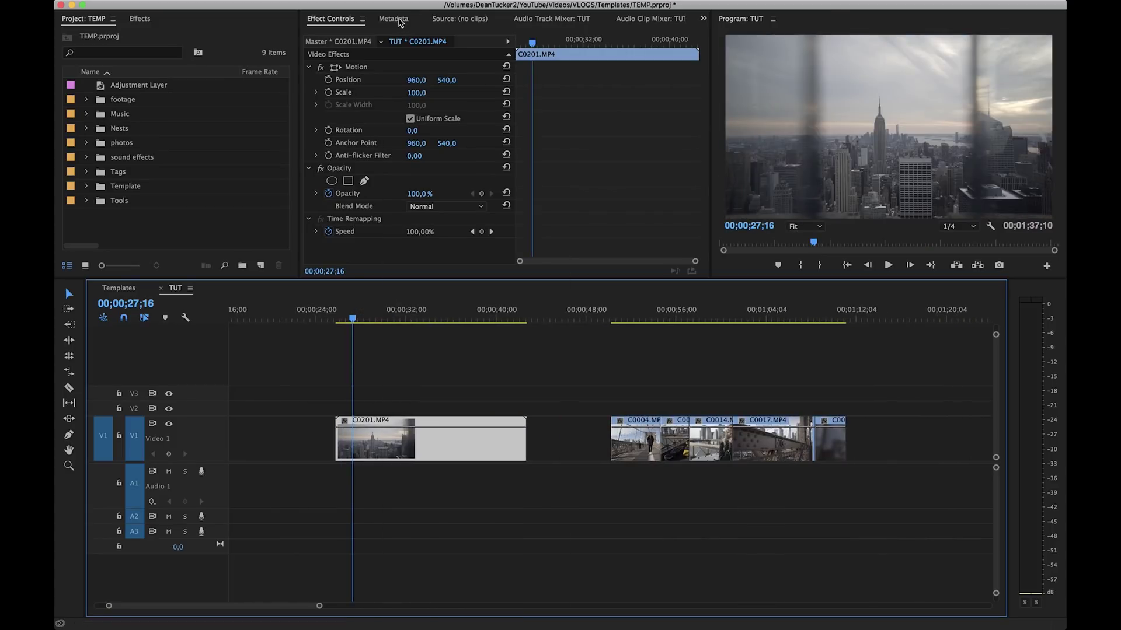
{"action": "left_click", "coordinate": [398, 20]}
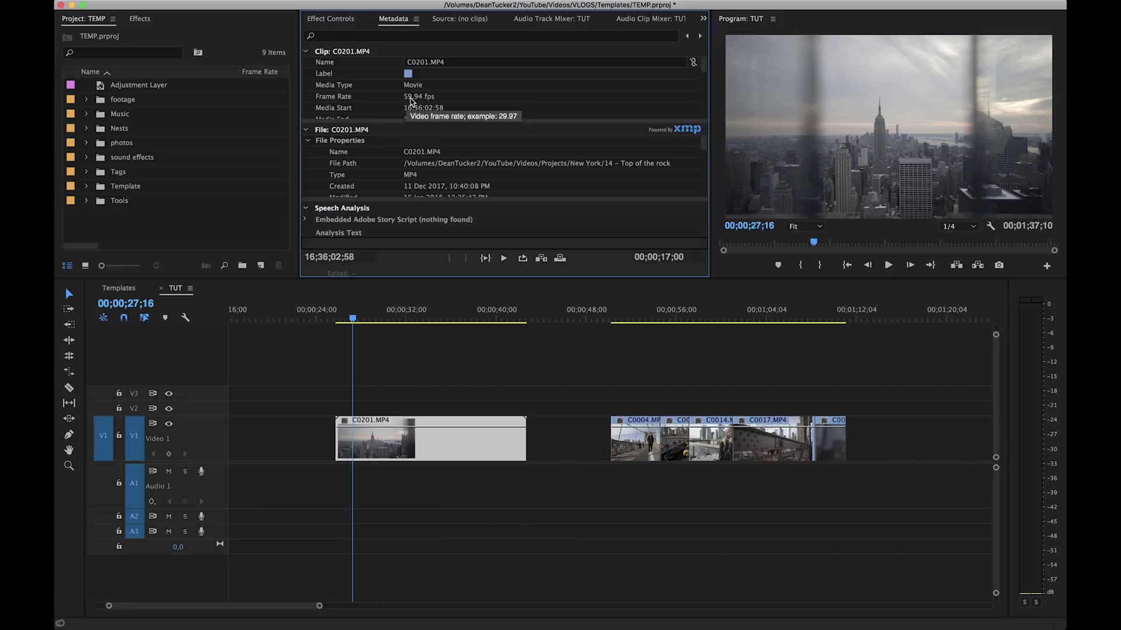
{"action": "left_click", "coordinate": [338, 19]}
{"action": "right_click", "coordinate": [385, 437]}
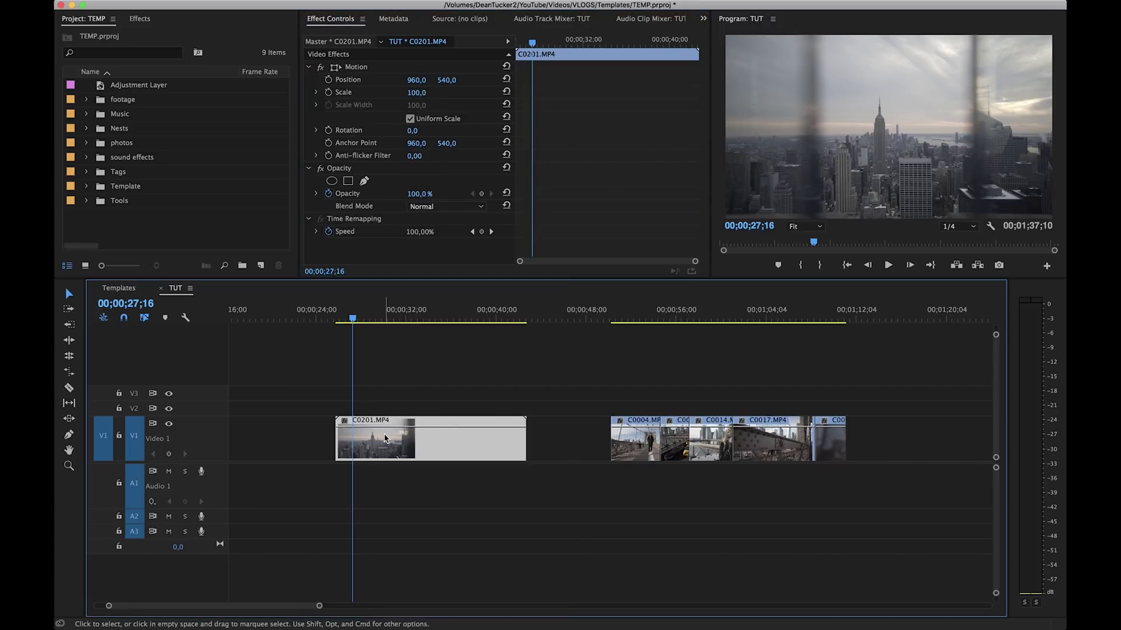
{"action": "left_click", "coordinate": [421, 420]}
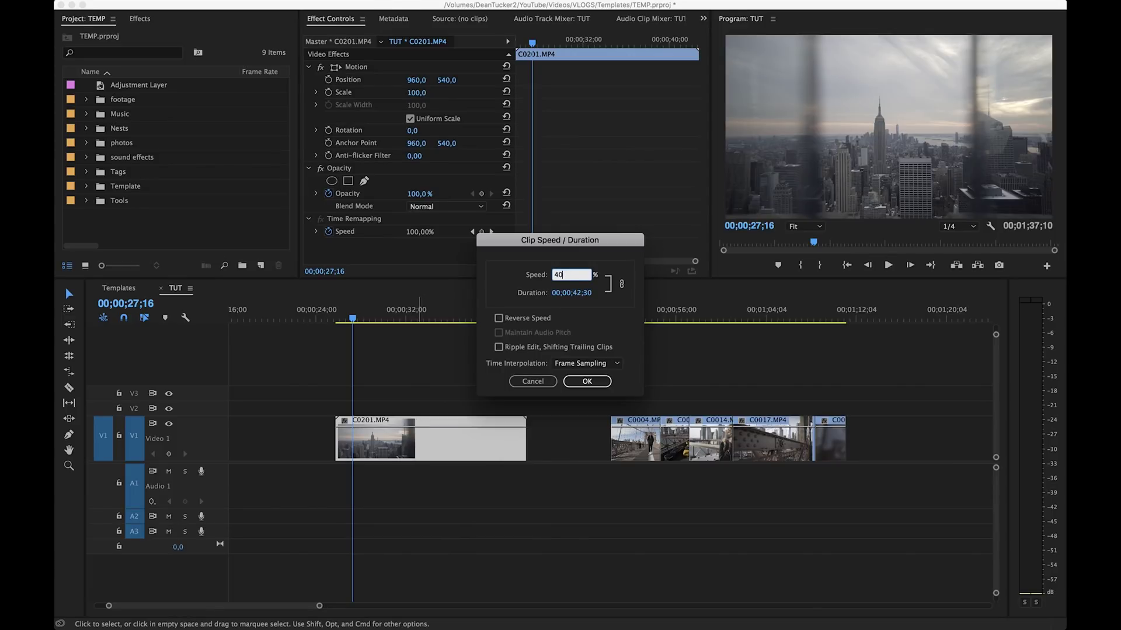
{"action": "key", "text": "Return"}
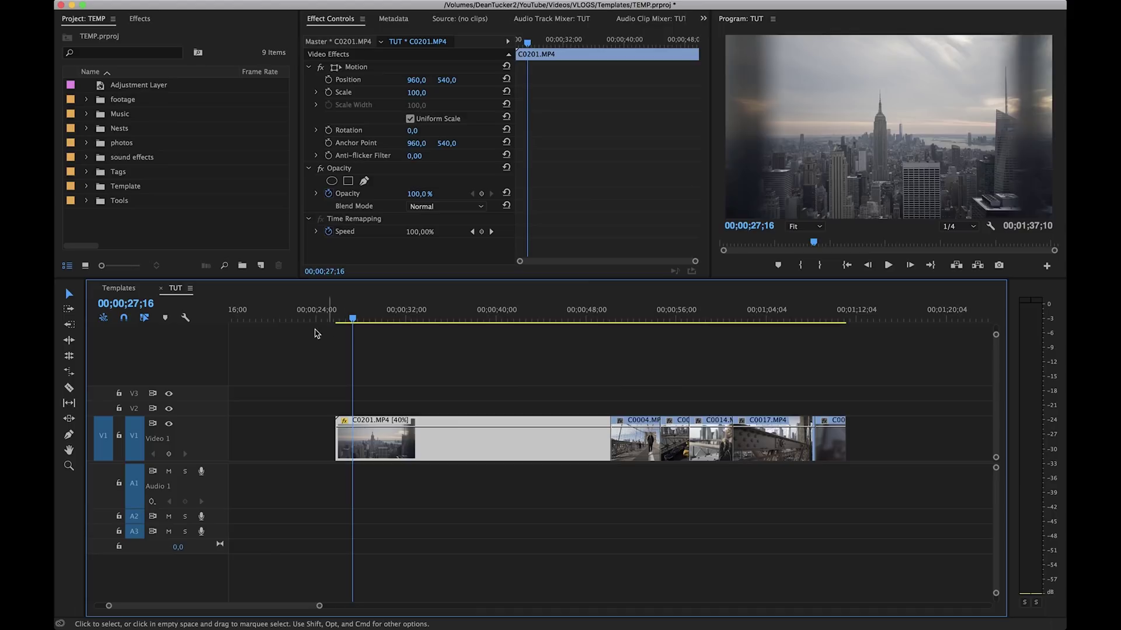
Step: Play the slowed clip and ripple-trim its end at 00;00;30;52
{"action": "left_click", "coordinate": [332, 310]}
{"action": "key", "text": "space"}
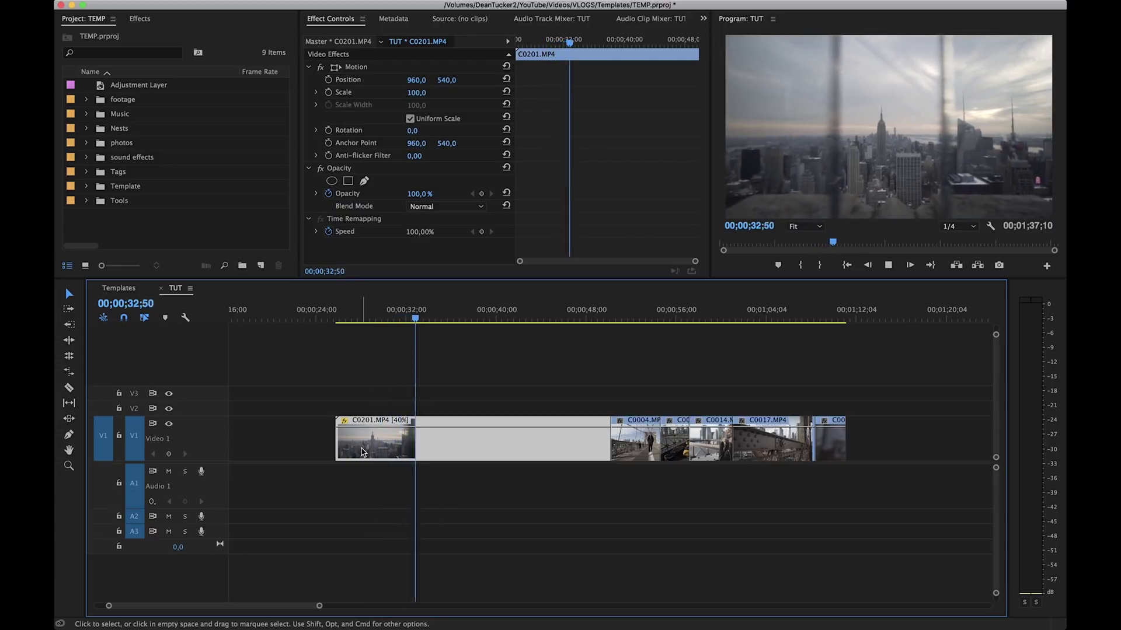
{"action": "left_click", "coordinate": [387, 318]}
{"action": "key", "text": "space"}
{"action": "key", "text": "w"}
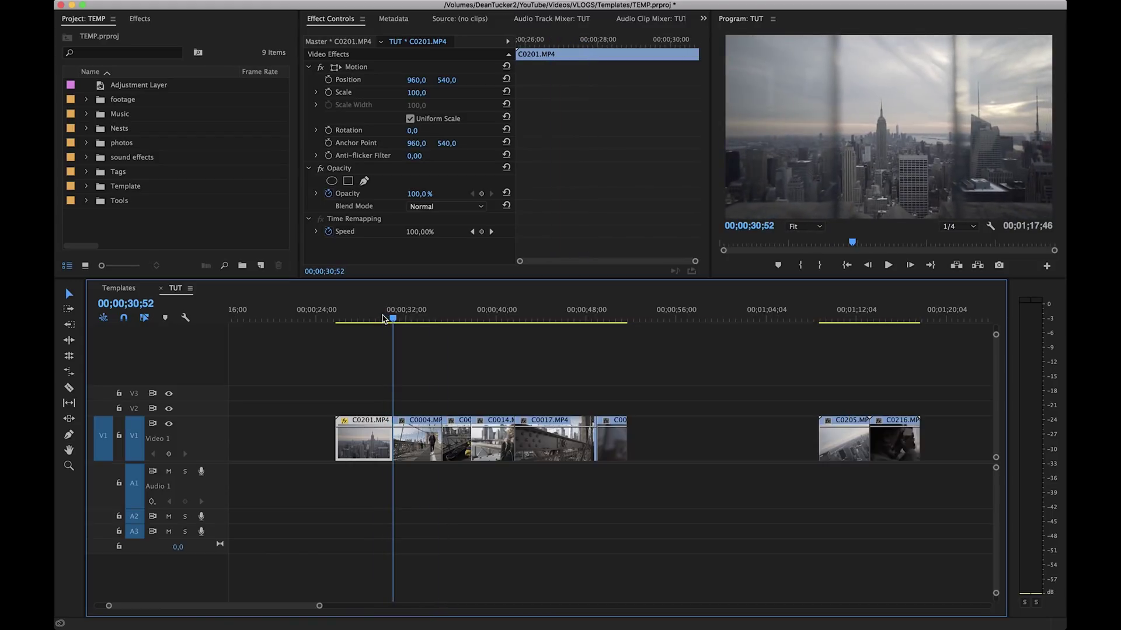
{"action": "scroll", "coordinate": [456, 438], "scroll_direction": "up", "scroll_amount": 5}
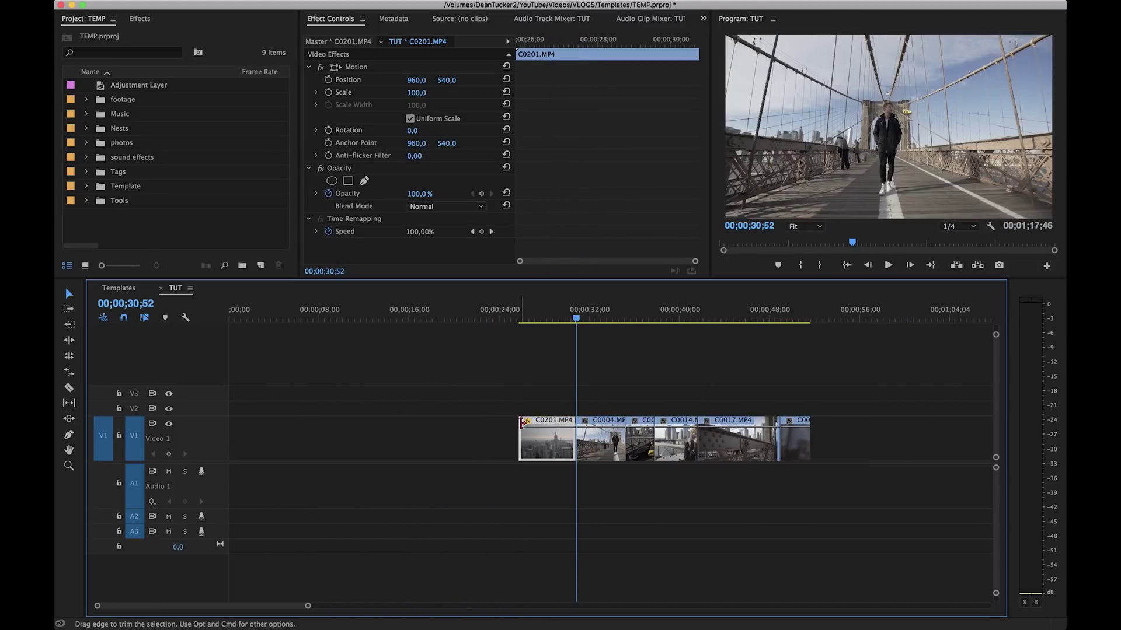
{"action": "key", "text": "minus"}
{"action": "key", "text": "minus"}
{"action": "key", "text": "minus"}
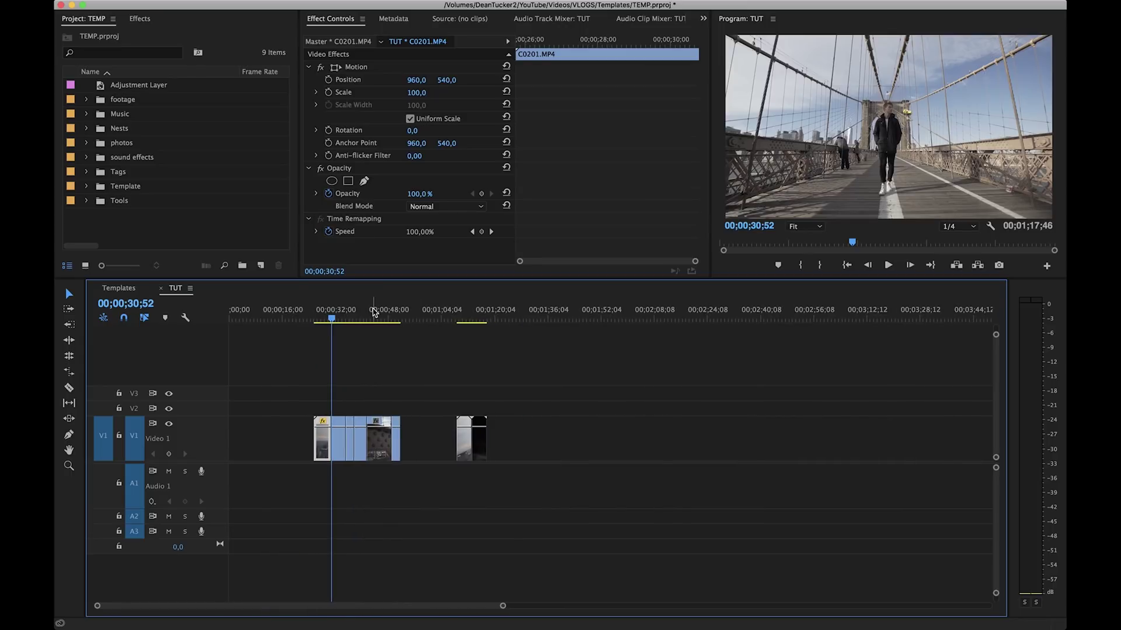
Step: Add The Highlands Walk.mp3 to Audio 1, starting at the beginning of the sequence
{"action": "left_click", "coordinate": [295, 608]}
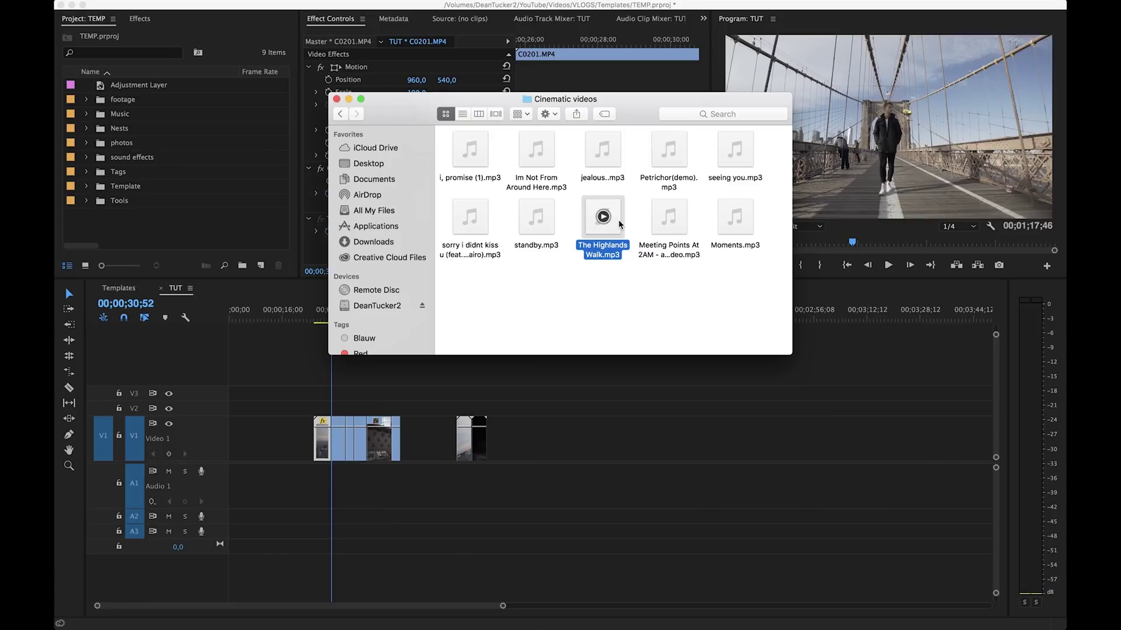
{"action": "left_click_drag", "start_coordinate": [620, 224], "coordinate": [327, 490]}
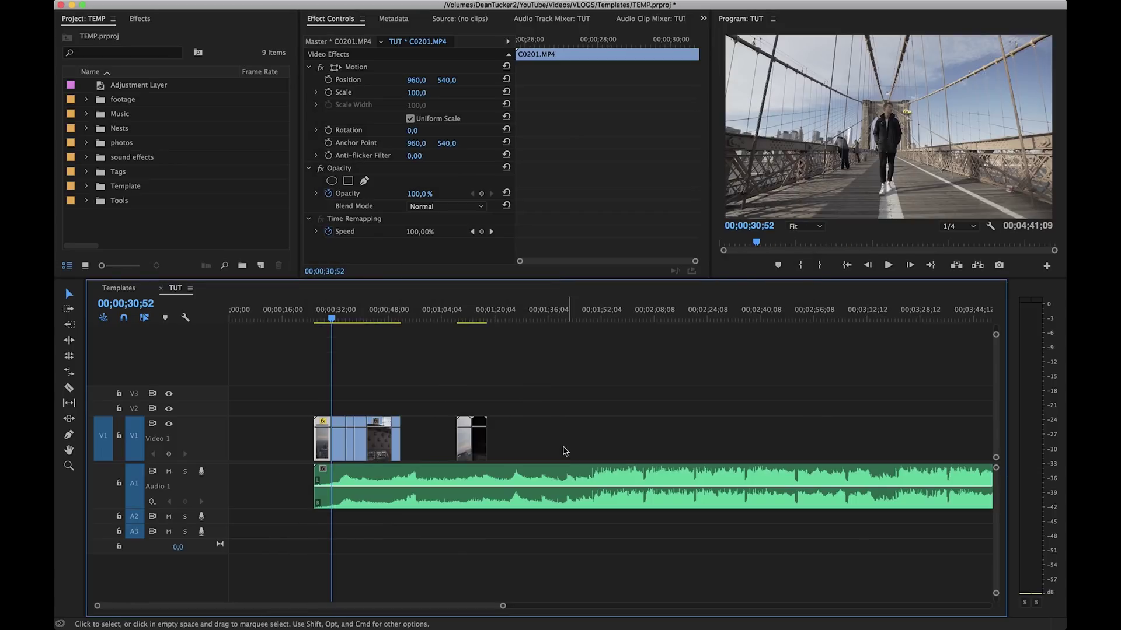
{"action": "key", "text": "equal"}
{"action": "key", "text": "equal"}
{"action": "left_click", "coordinate": [456, 472]}
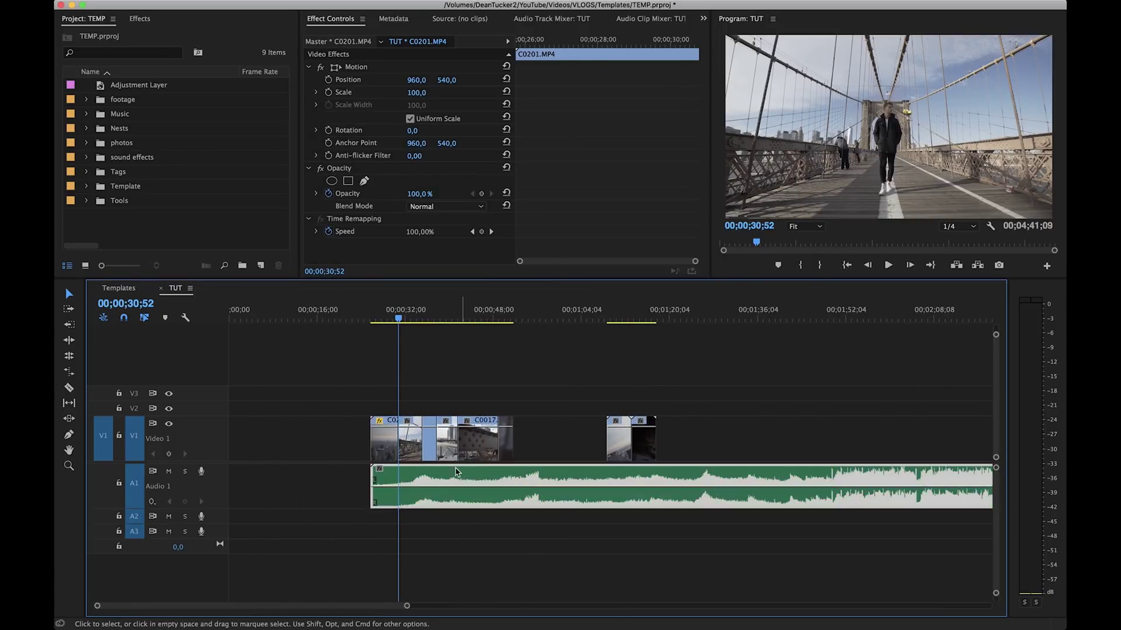
{"action": "left_click_drag", "start_coordinate": [456, 472], "coordinate": [280, 484]}
Step: Move C0201.MP4 so it begins at 00;00;06;31
{"action": "left_click", "coordinate": [274, 314]}
{"action": "key", "text": "equal"}
{"action": "left_click_drag", "start_coordinate": [434, 452], "coordinate": [364, 453]}
{"action": "key", "text": "equal"}
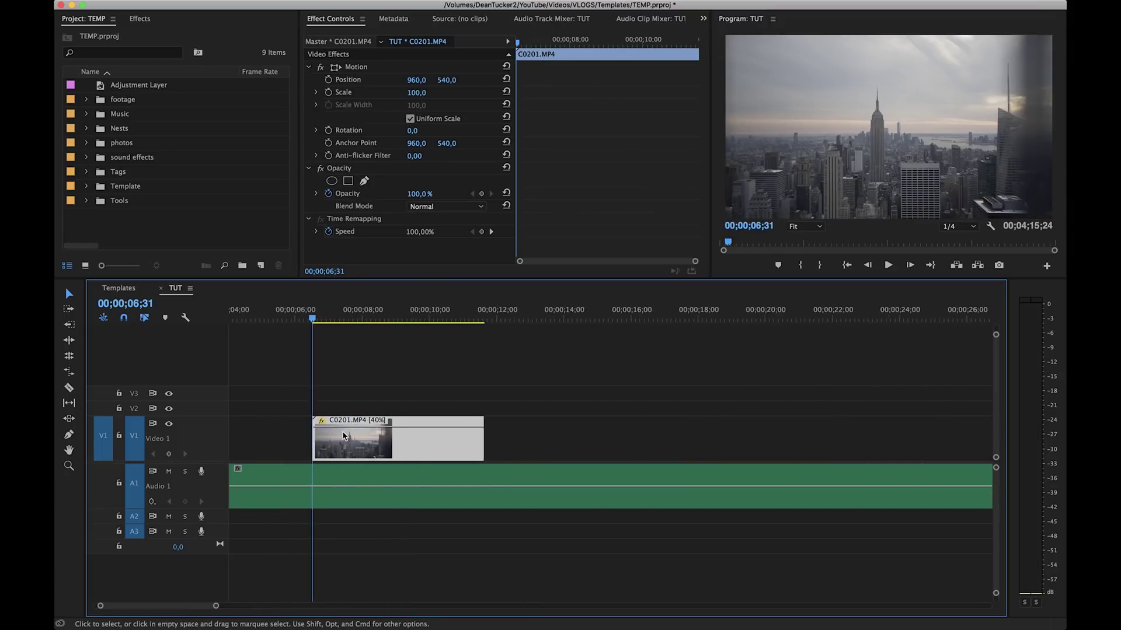
{"action": "key", "text": "minus"}
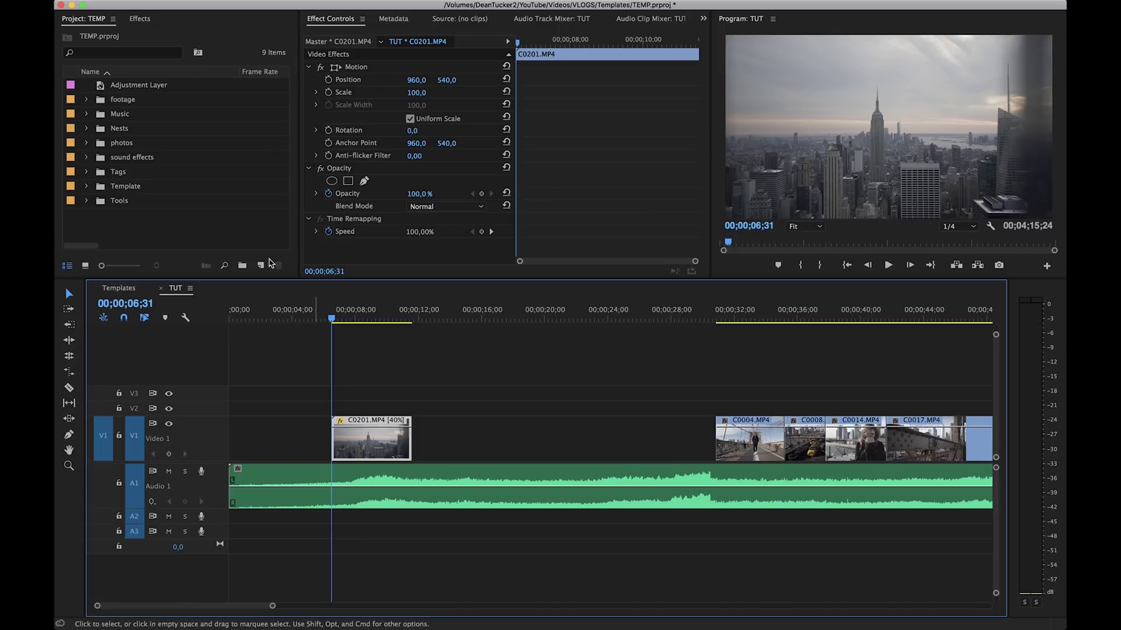
Step: Add a Cross Dissolve from the My effects presets to the start of C0201.MP4
{"action": "left_click", "coordinate": [143, 18]}
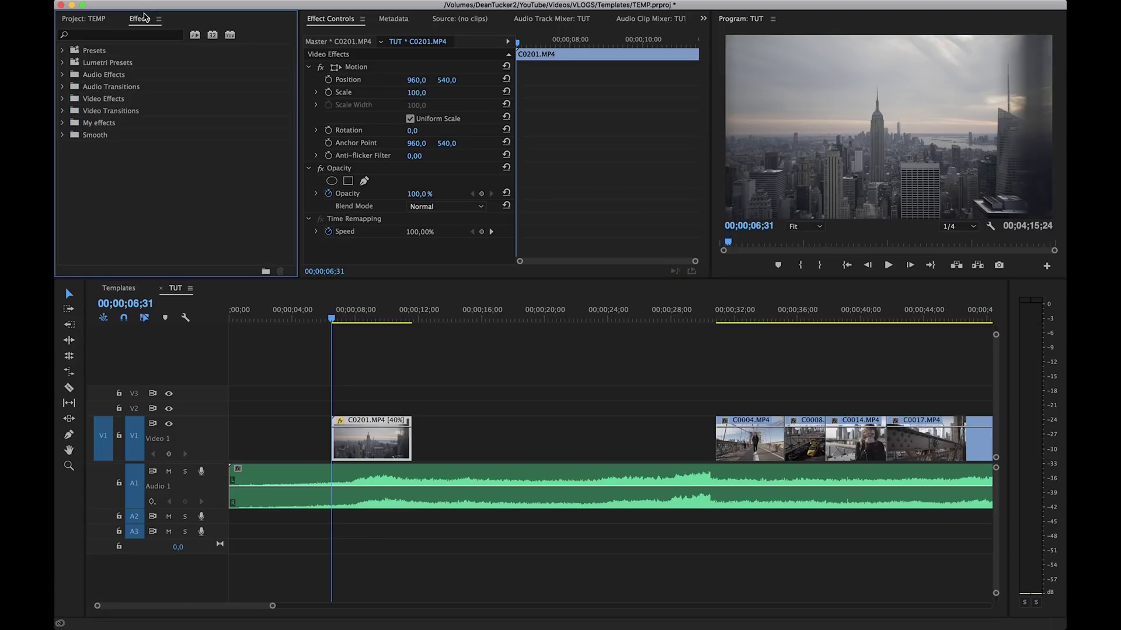
{"action": "left_click", "coordinate": [63, 122]}
{"action": "left_click", "coordinate": [106, 148]}
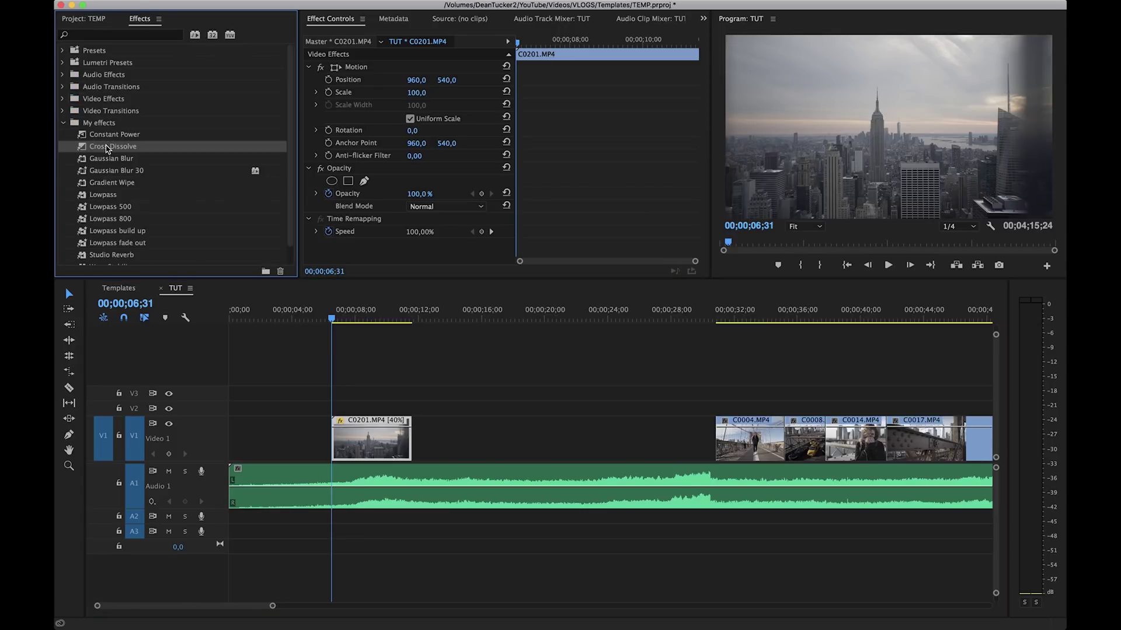
{"action": "left_click_drag", "start_coordinate": [107, 148], "coordinate": [338, 439]}
{"action": "key", "text": "equal"}
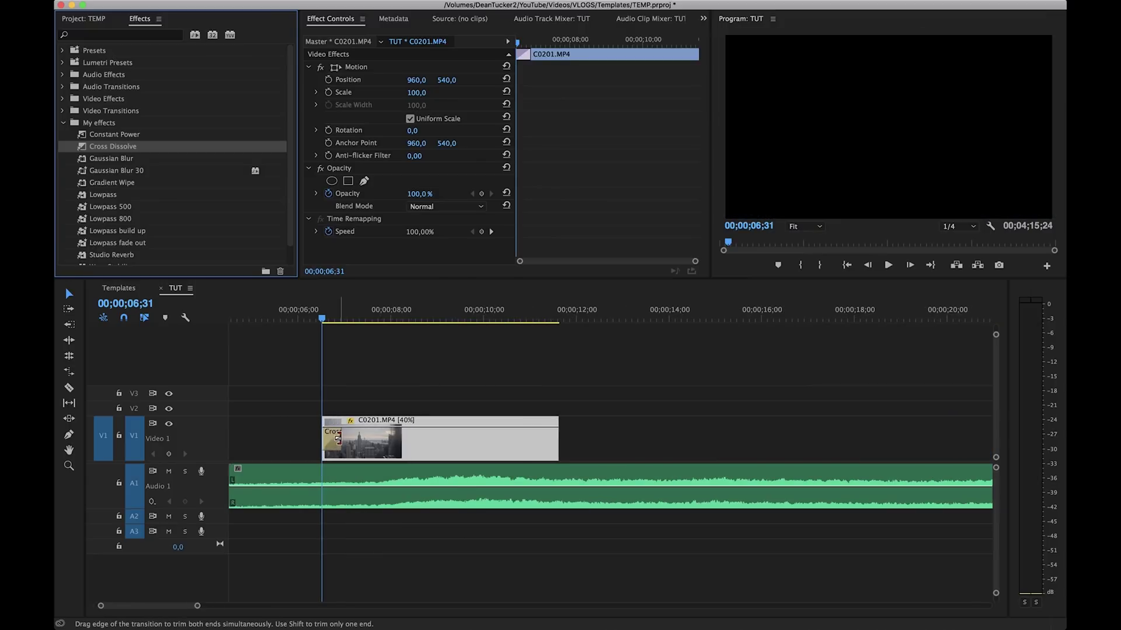
{"action": "left_click", "coordinate": [338, 439]}
{"action": "key", "text": "minus"}
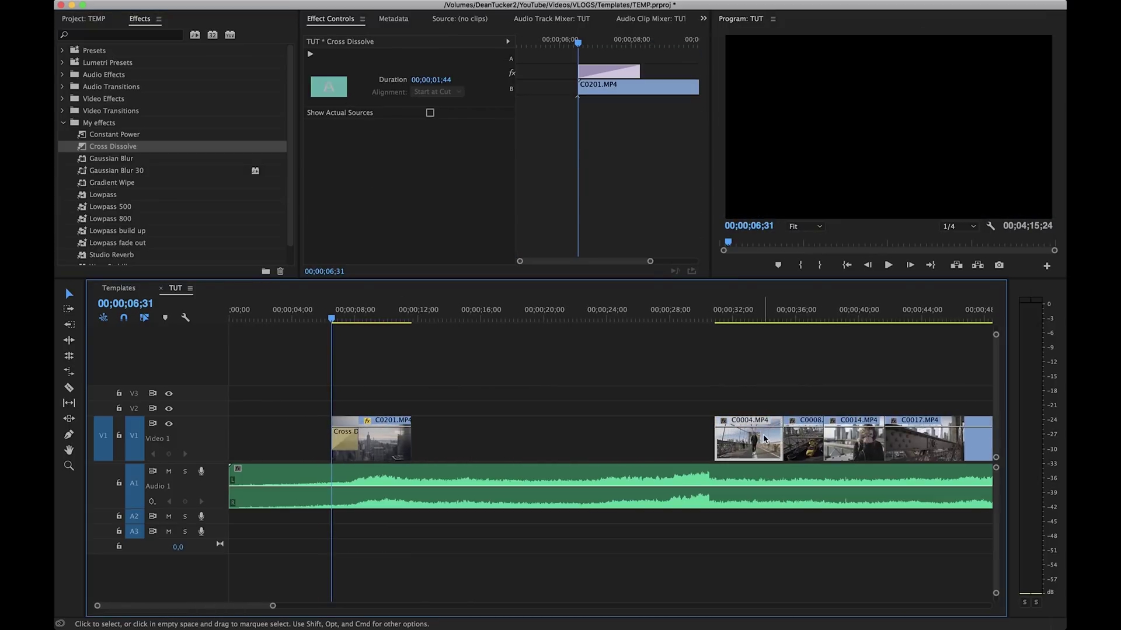
Step: Move C0004 right after C0201 and slow it to 40% speed
{"action": "left_click_drag", "start_coordinate": [765, 438], "coordinate": [464, 439]}
{"action": "right_click", "coordinate": [465, 439]}
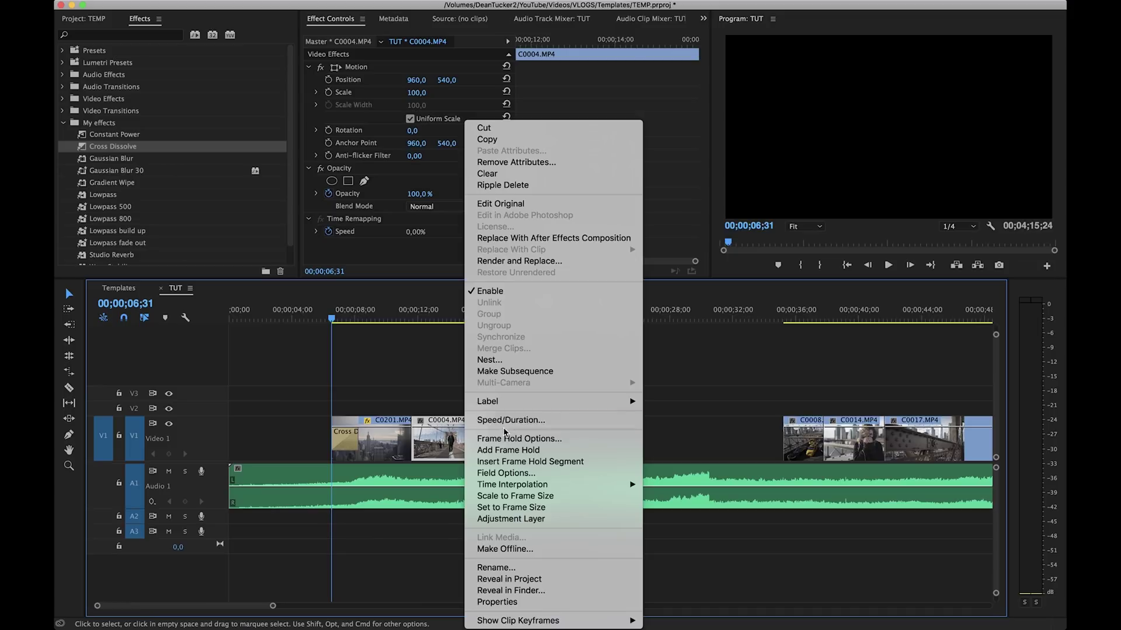
{"action": "left_click", "coordinate": [507, 421]}
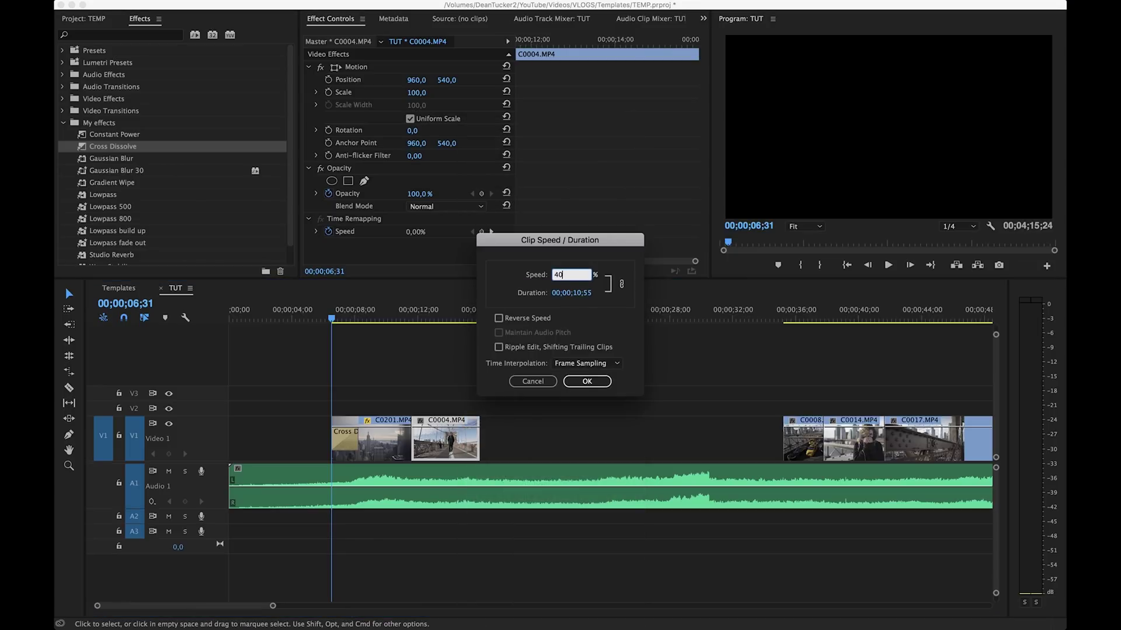
{"action": "key", "text": "Return"}
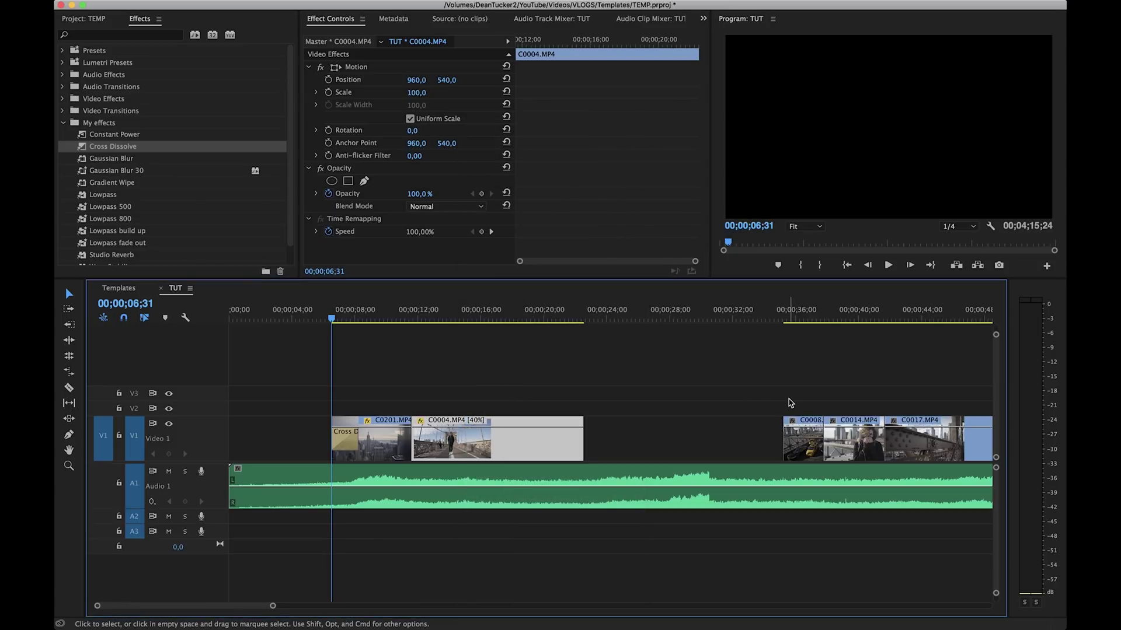
Step: Play the sequence and extend C0201 to close the gap before C0004
{"action": "scroll", "coordinate": [789, 403], "scroll_direction": "down", "scroll_amount": 5}
{"action": "scroll", "coordinate": [837, 327], "scroll_direction": "up", "scroll_amount": 5}
{"action": "key", "text": "minus"}
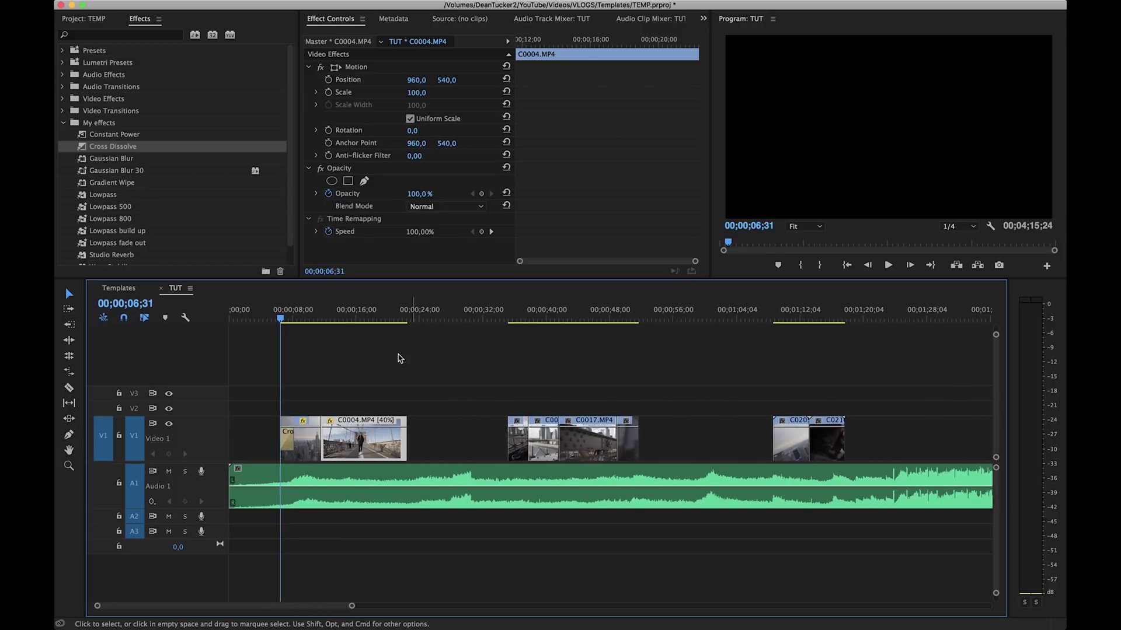
{"action": "key", "text": "space"}
{"action": "key", "text": "equal"}
{"action": "key", "text": "equal"}
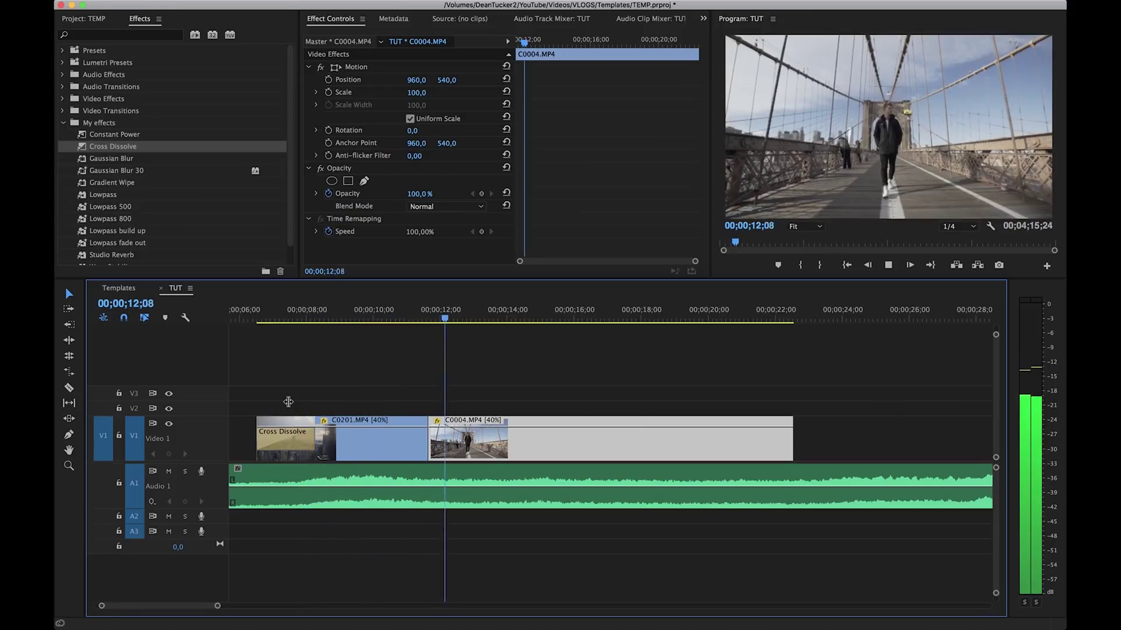
{"action": "mouse_move", "coordinate": [441, 438]}
{"action": "left_mouse_down"}
{"action": "mouse_move", "coordinate": [466, 438]}
{"action": "mouse_move", "coordinate": [452, 439]}
{"action": "left_mouse_up"}
{"action": "key", "text": "minus"}
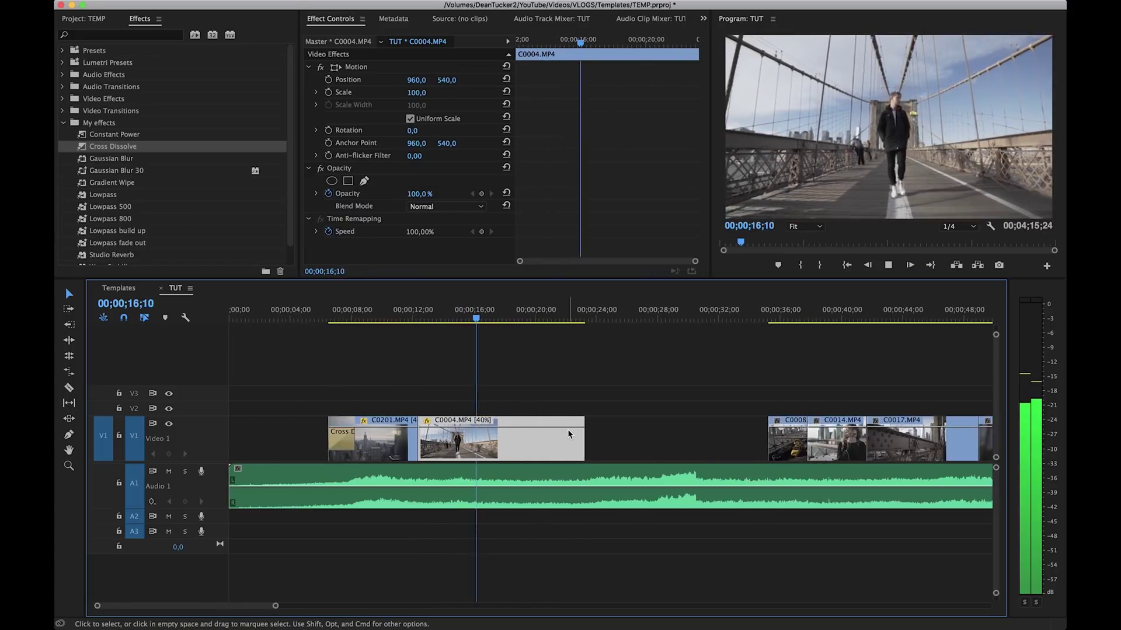
{"action": "key", "text": "minus"}
{"action": "key", "text": "space"}
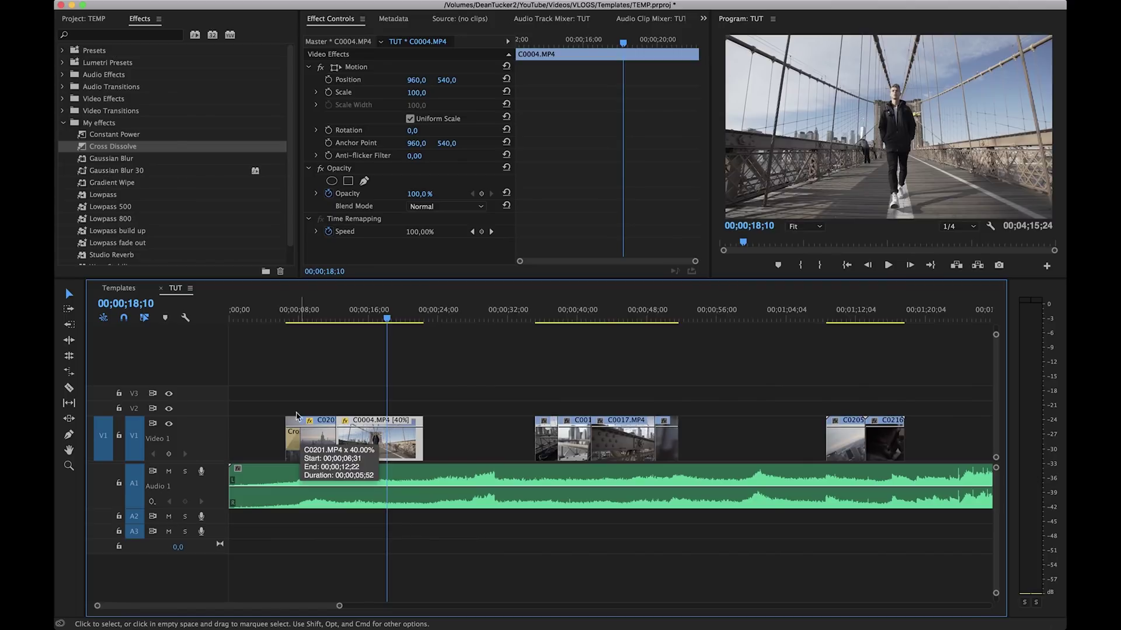
Step: Search the project for 'cinema' and place Cinematic bars – widescreen.png on V2
{"action": "left_click", "coordinate": [94, 21]}
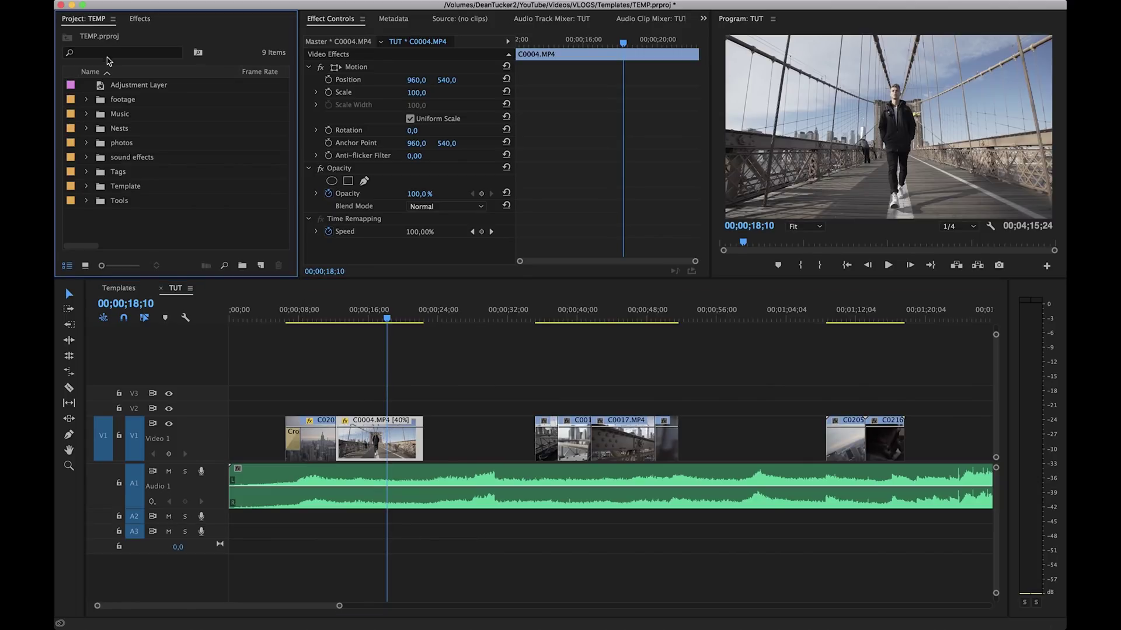
{"action": "left_click", "coordinate": [106, 53]}
{"action": "type", "text": "cinema"}
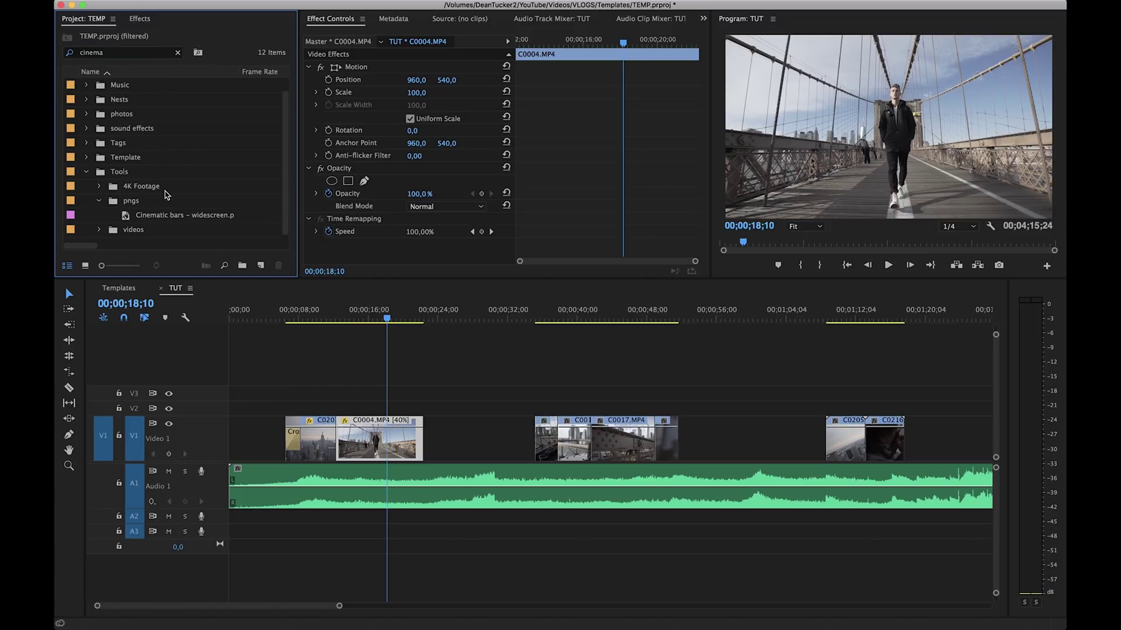
{"action": "left_click", "coordinate": [147, 217]}
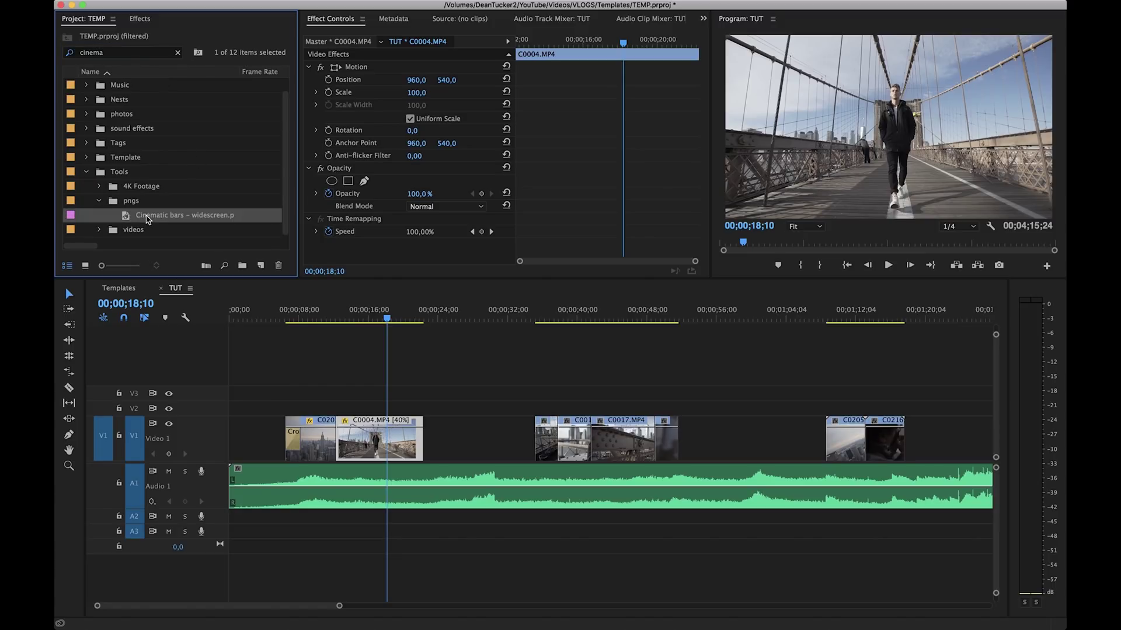
{"action": "left_click_drag", "start_coordinate": [147, 218], "coordinate": [425, 408]}
Step: Extend the bars clip back to the sequence start, move it up to V3, and clear the search
{"action": "key", "text": "="}
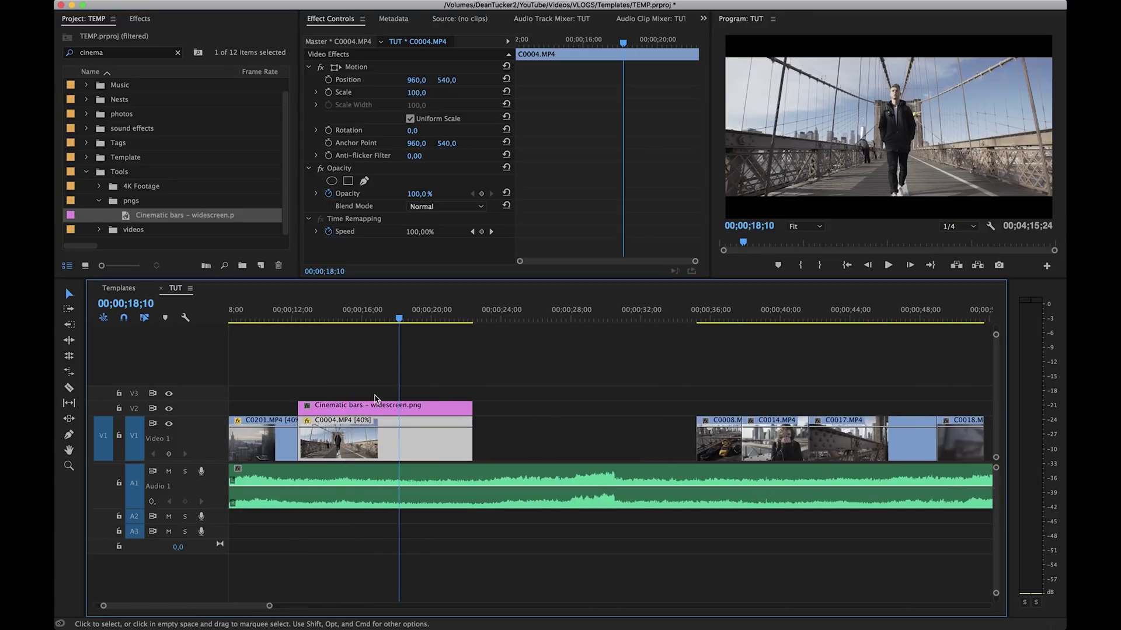
{"action": "key", "text": "-"}
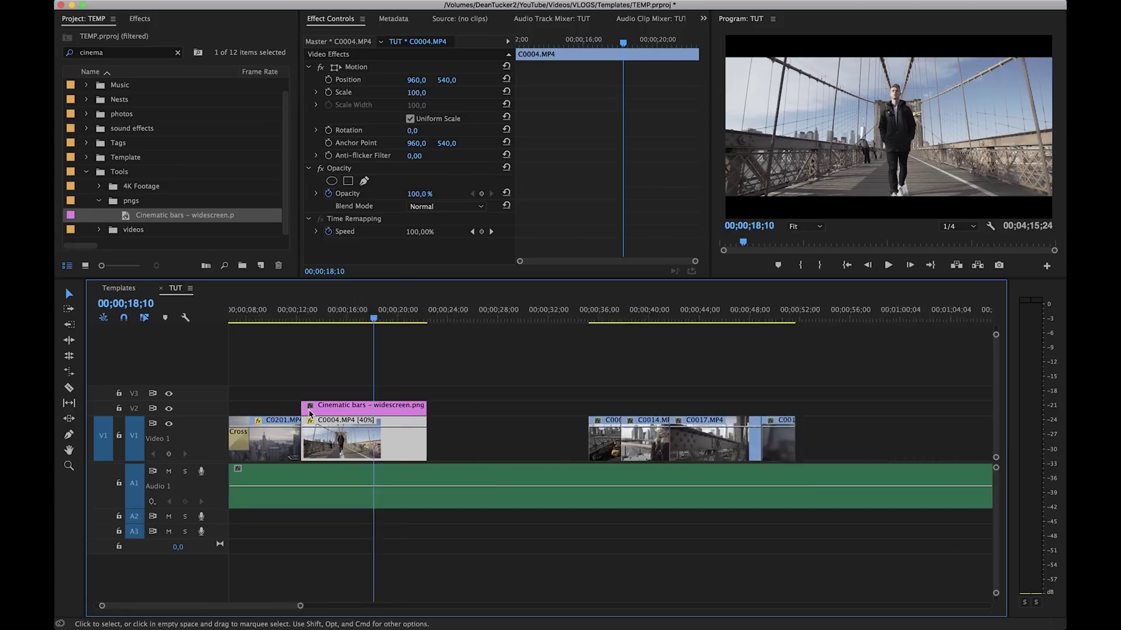
{"action": "left_click_drag", "start_coordinate": [360, 409], "coordinate": [230, 415]}
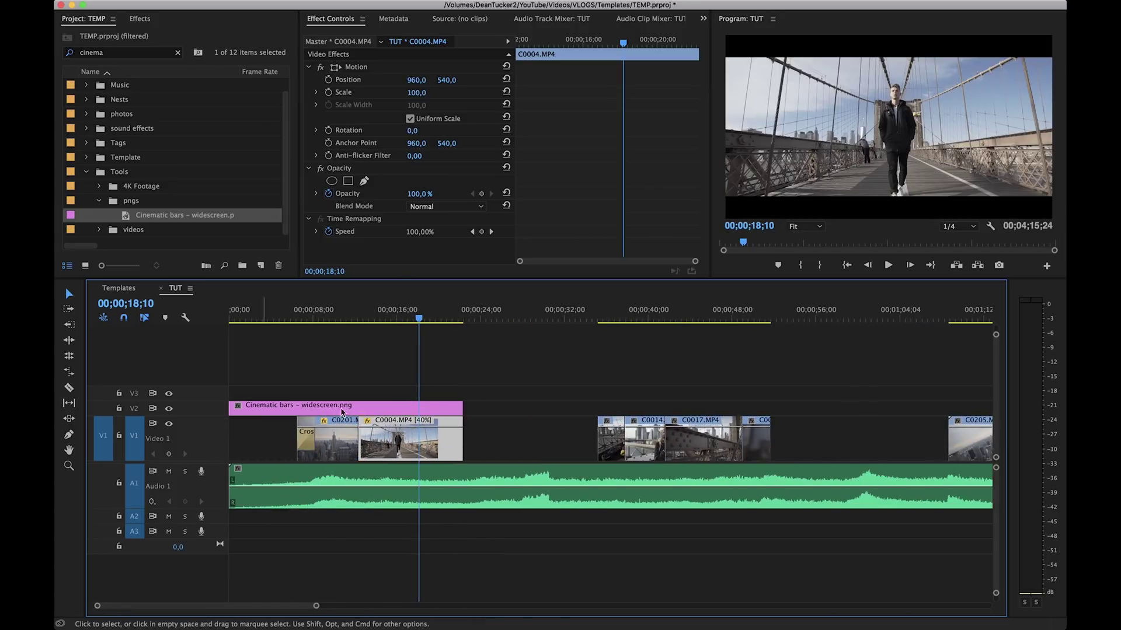
{"action": "left_click_drag", "start_coordinate": [356, 412], "coordinate": [356, 397]}
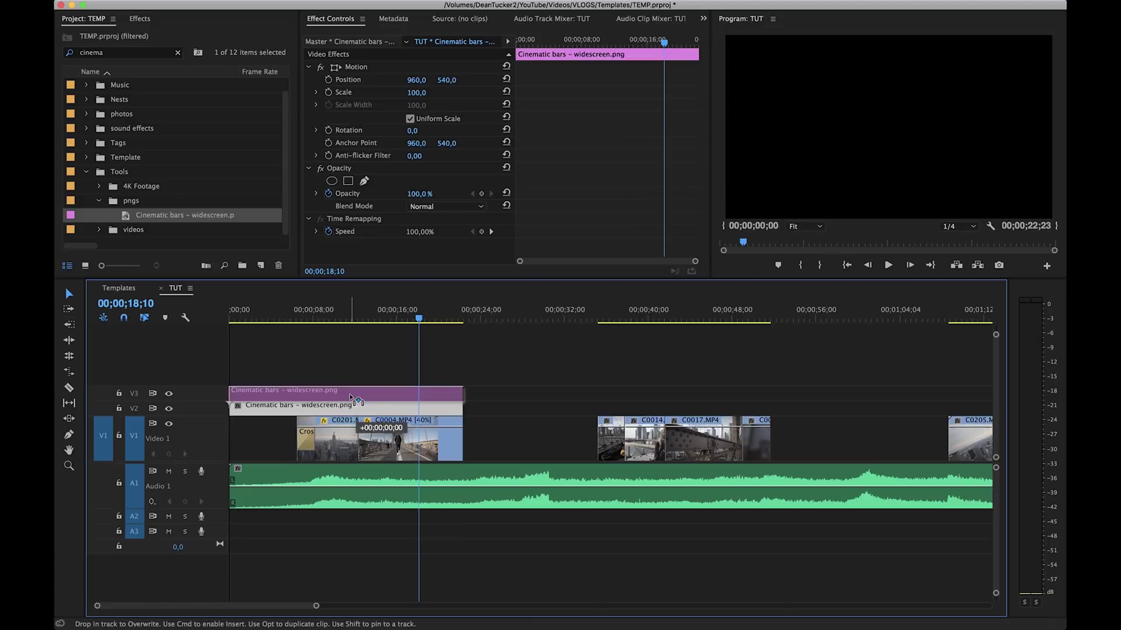
{"action": "left_click", "coordinate": [255, 253]}
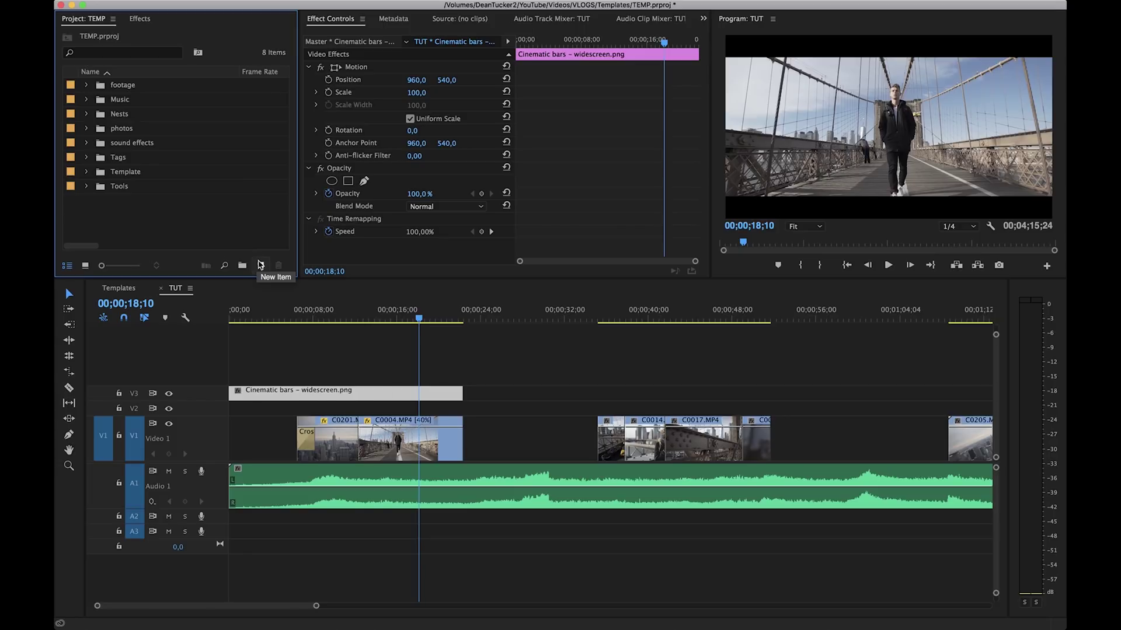
{"action": "left_click", "coordinate": [260, 265]}
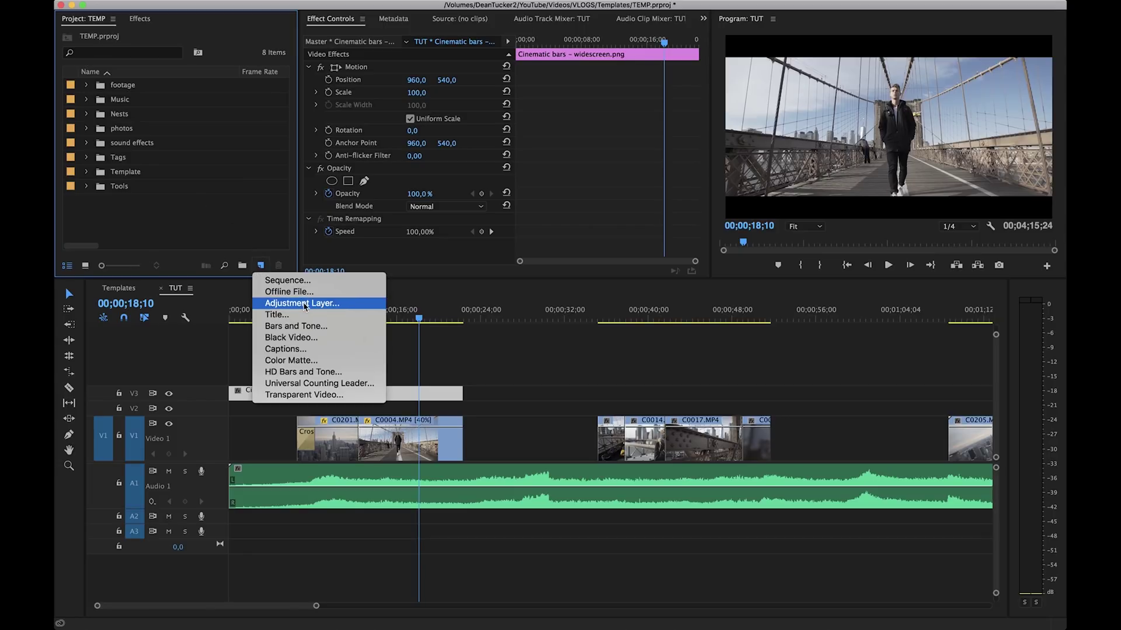
Step: Create a 1920×1080 adjustment layer and place it on V2 from the sequence start
{"action": "left_click", "coordinate": [304, 304]}
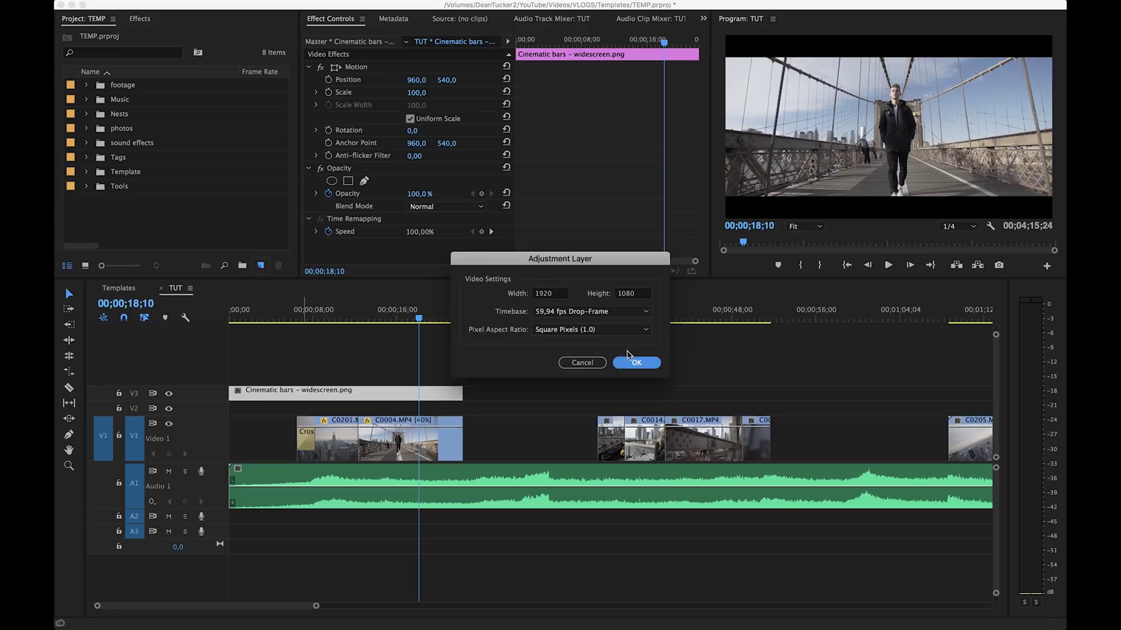
{"action": "left_click", "coordinate": [634, 363]}
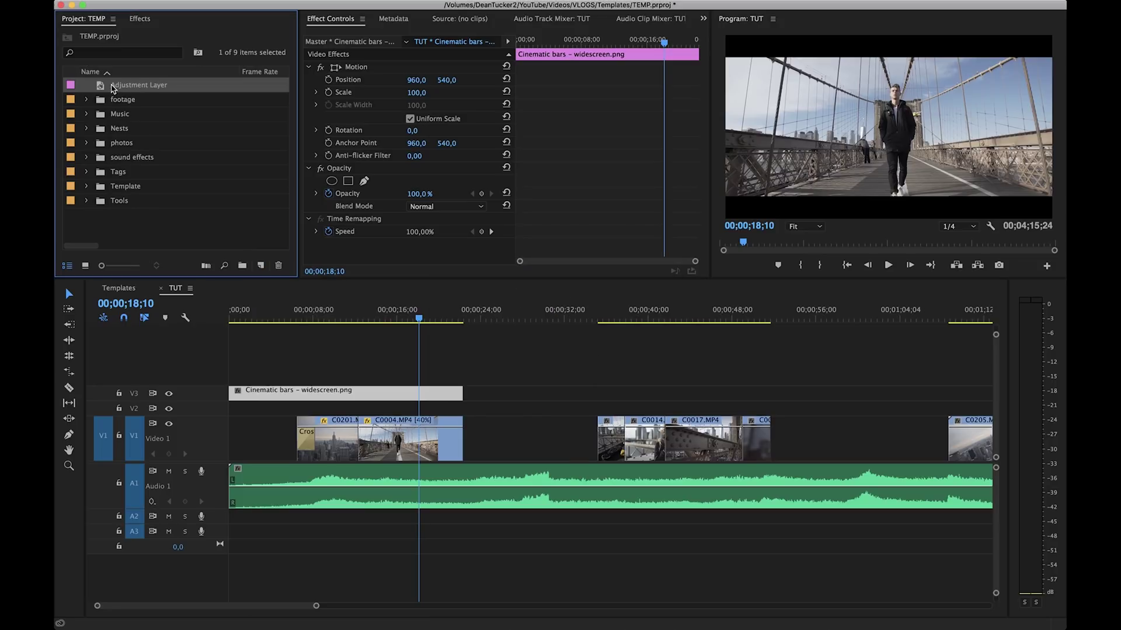
{"action": "left_click_drag", "start_coordinate": [103, 88], "coordinate": [462, 409]}
{"action": "left_click_drag", "start_coordinate": [301, 405], "coordinate": [232, 405]}
Step: Lengthen both the bars and adjustment layer clips further along the sequence
{"action": "left_click", "coordinate": [443, 407], "text": "shift"}
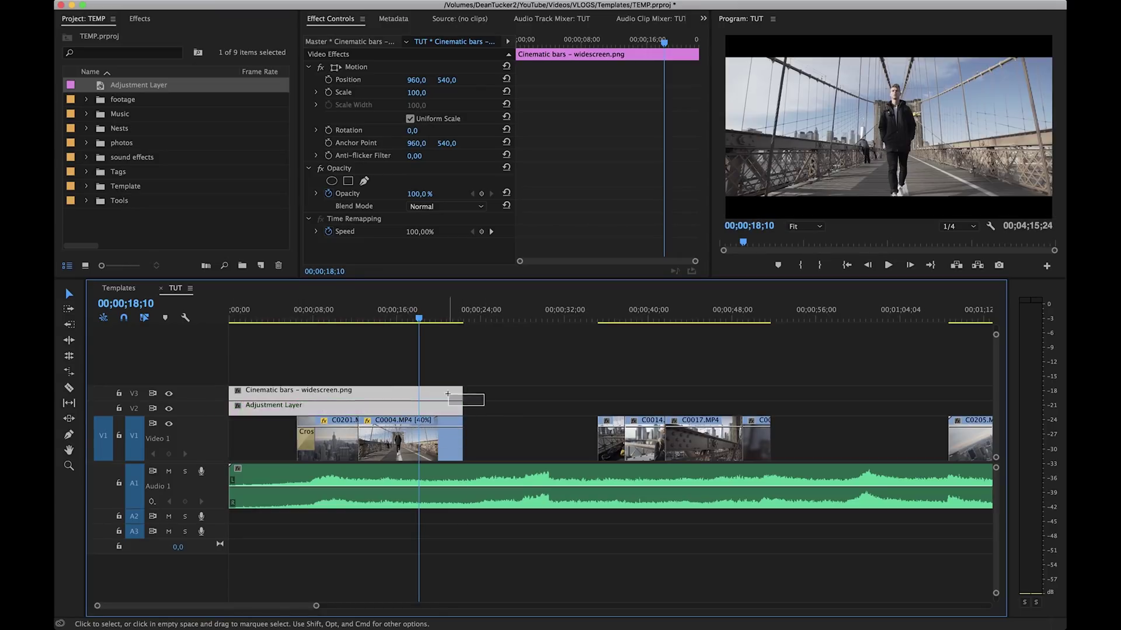
{"action": "left_click_drag", "start_coordinate": [462, 401], "coordinate": [980, 401]}
{"action": "key", "text": "minus"}
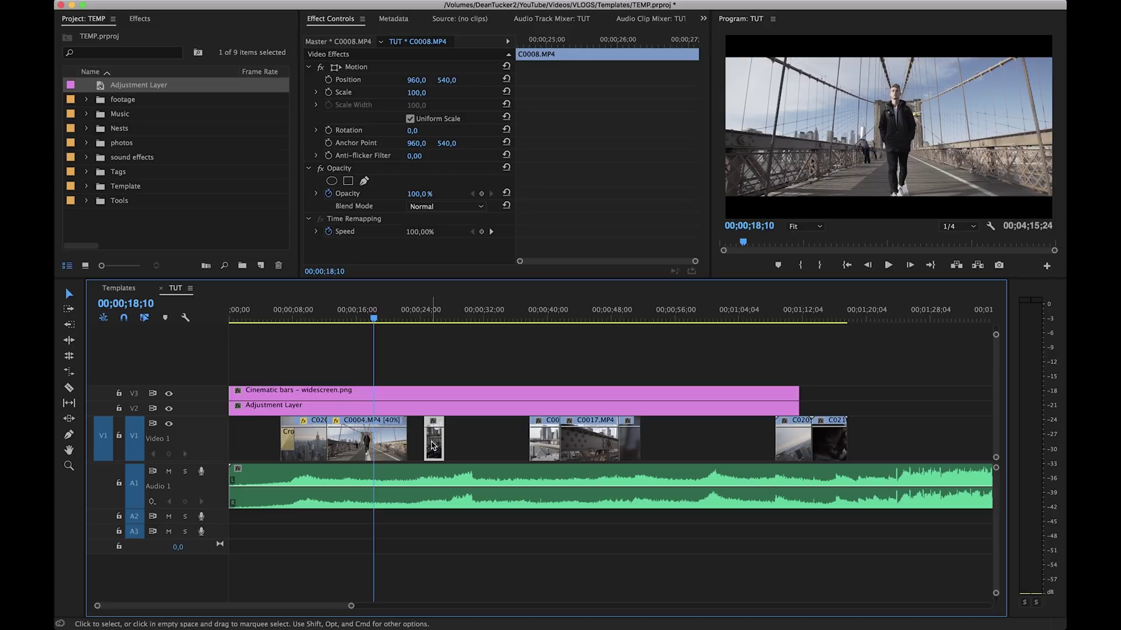
Step: Check the timeline, then fit the whole 00;00;43;19 sequence in view
{"action": "key", "text": "equal"}
{"action": "key", "text": "equal"}
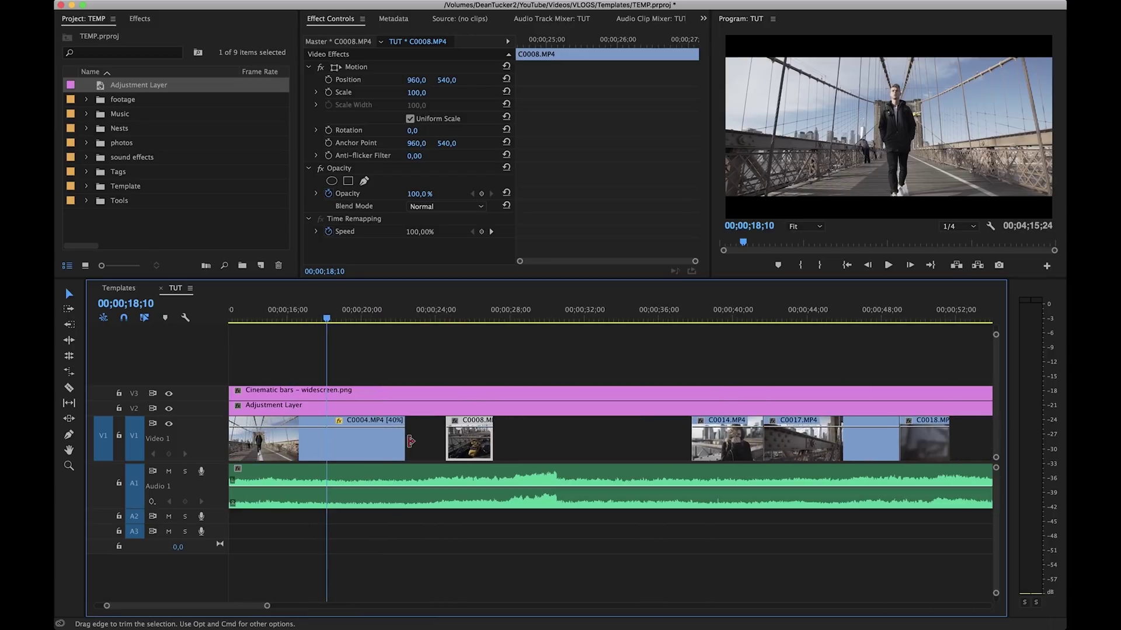
{"action": "key", "text": "minus"}
{"action": "key", "text": "minus"}
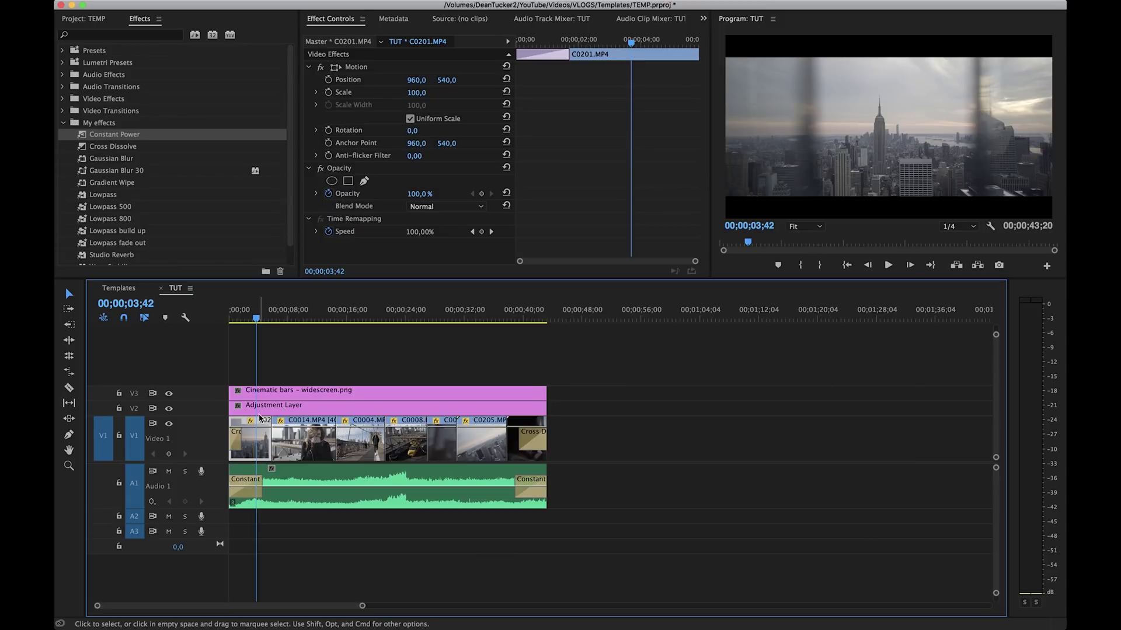
{"action": "key", "text": "backslash"}
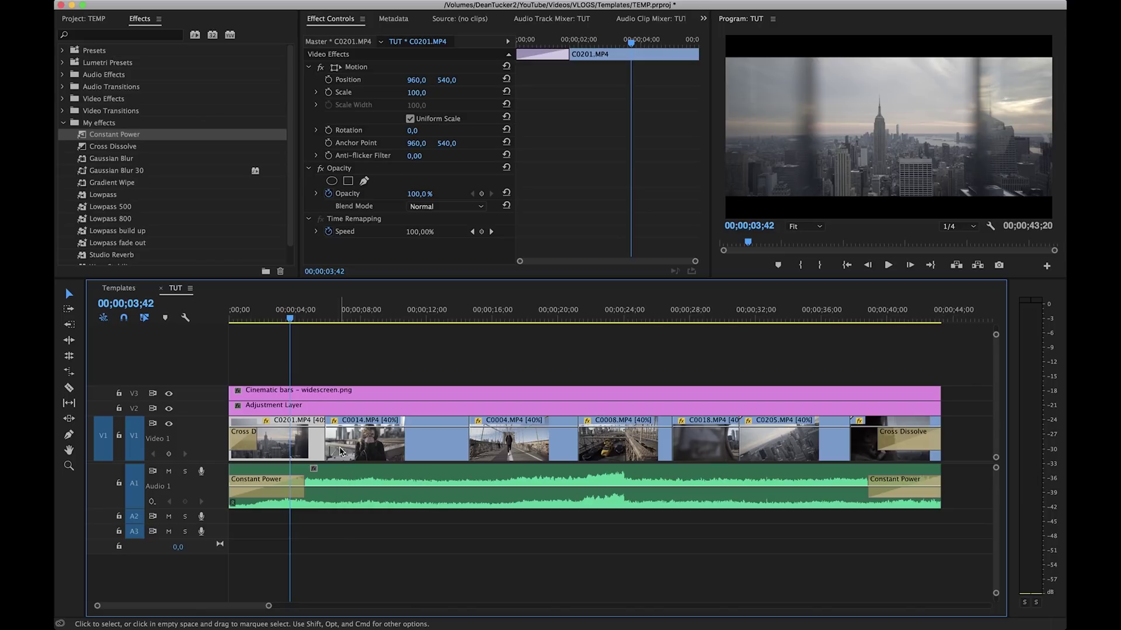
{"action": "scroll", "coordinate": [421, 453], "scroll_direction": "right", "scroll_amount": 3}
{"action": "scroll", "coordinate": [553, 439], "scroll_direction": "up", "scroll_amount": 2}
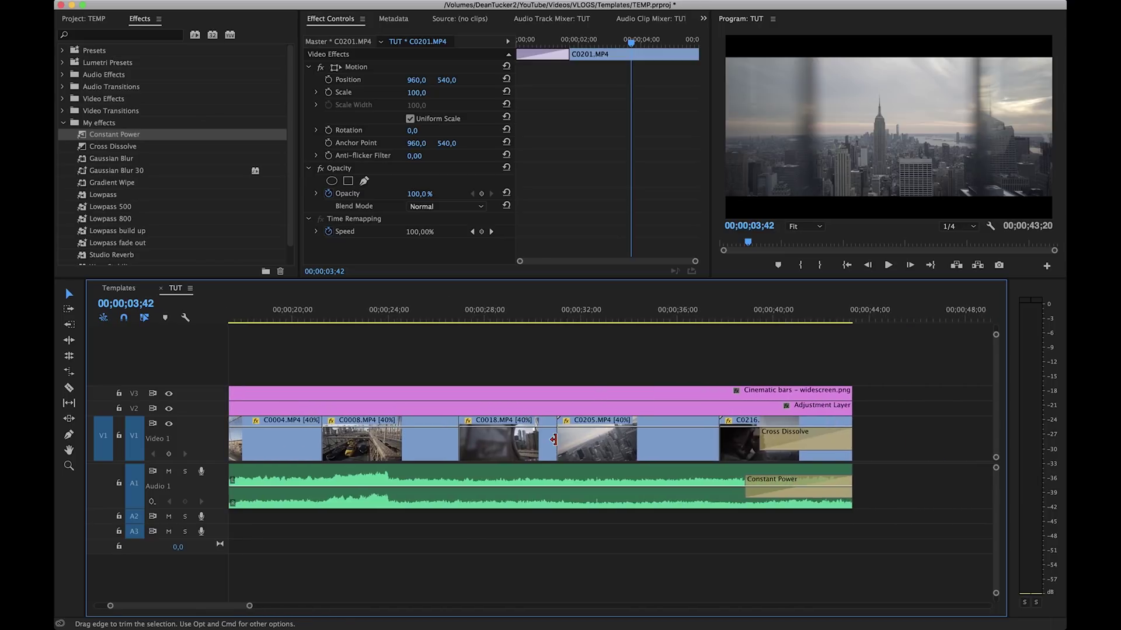
{"action": "left_click", "coordinate": [568, 316]}
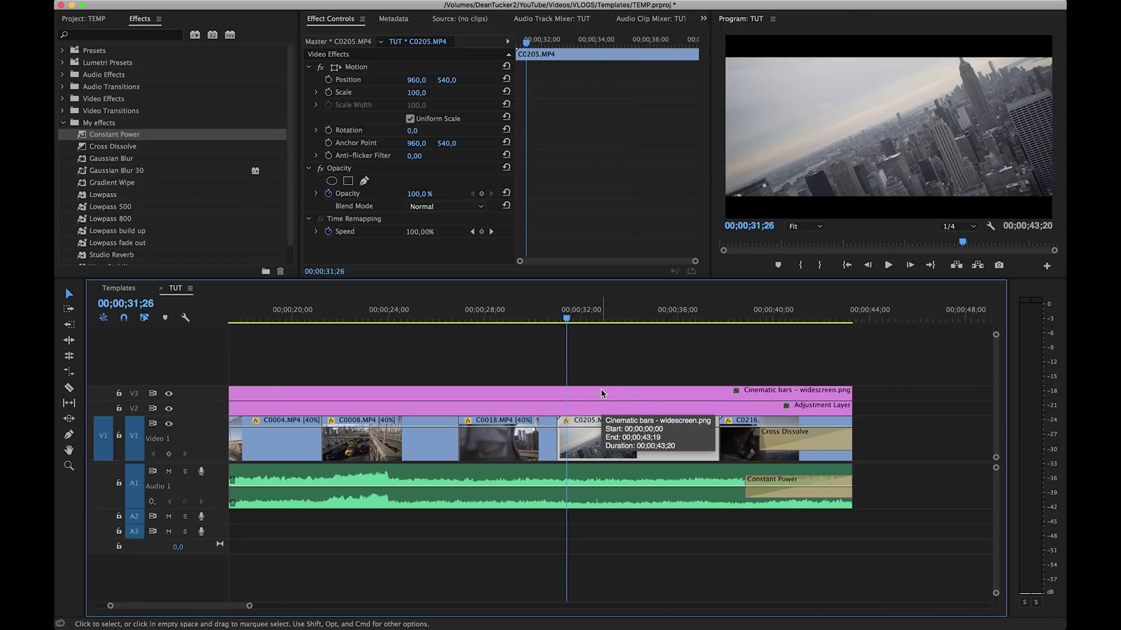
{"action": "key", "text": "space"}
{"action": "key", "text": "minus"}
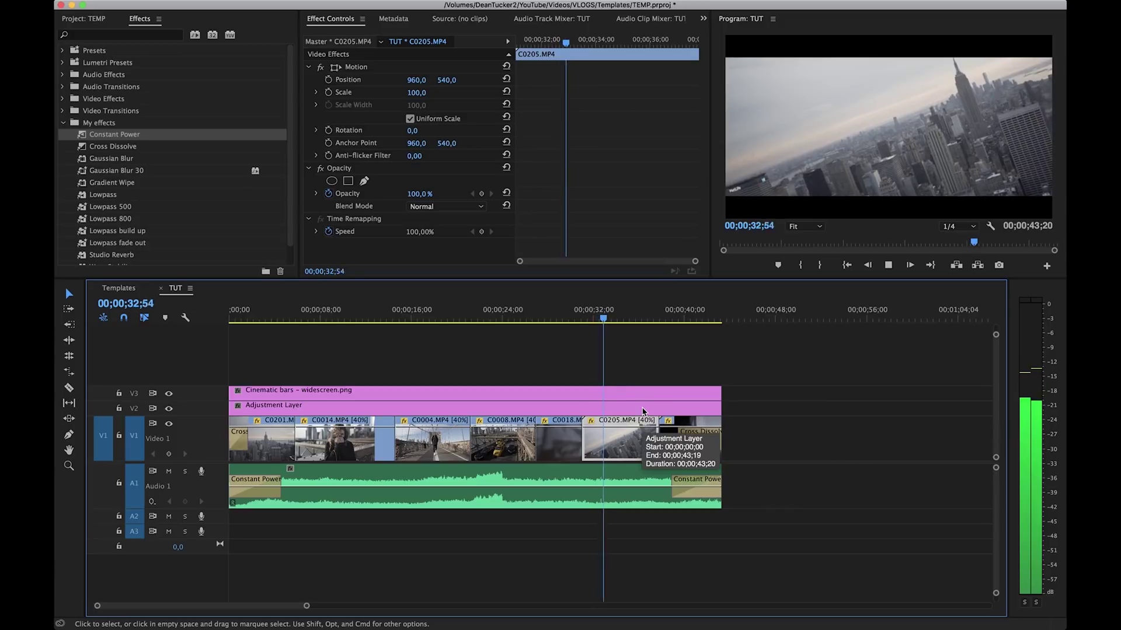
{"action": "key", "text": "space"}
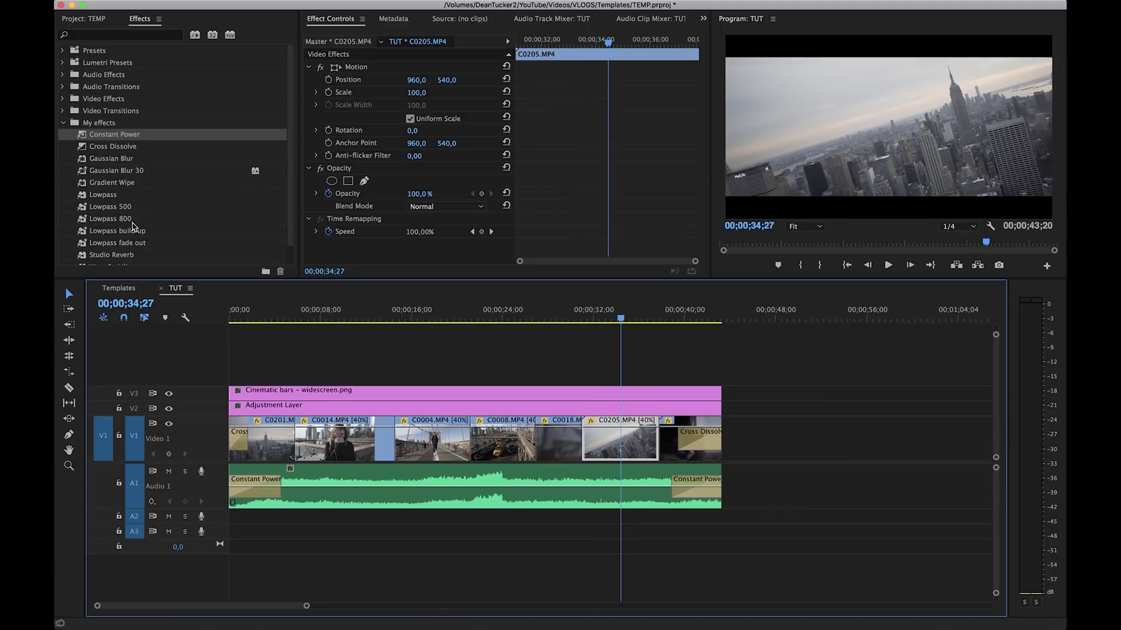
{"action": "scroll", "coordinate": [133, 226], "scroll_direction": "down", "scroll_amount": 2}
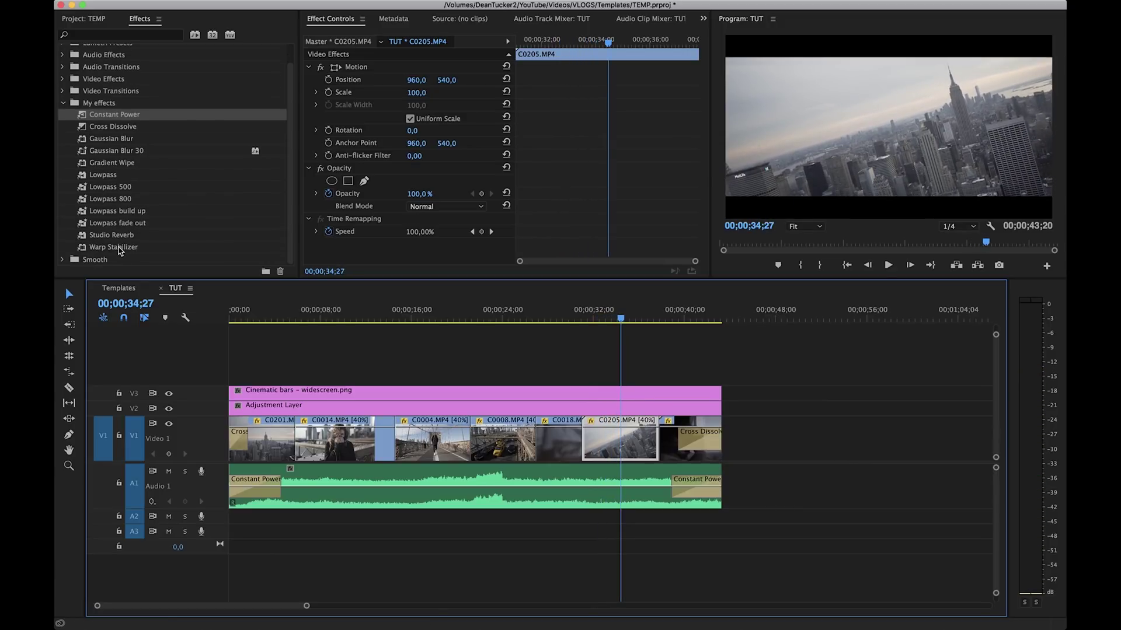
{"action": "left_click_drag", "start_coordinate": [118, 250], "coordinate": [619, 449]}
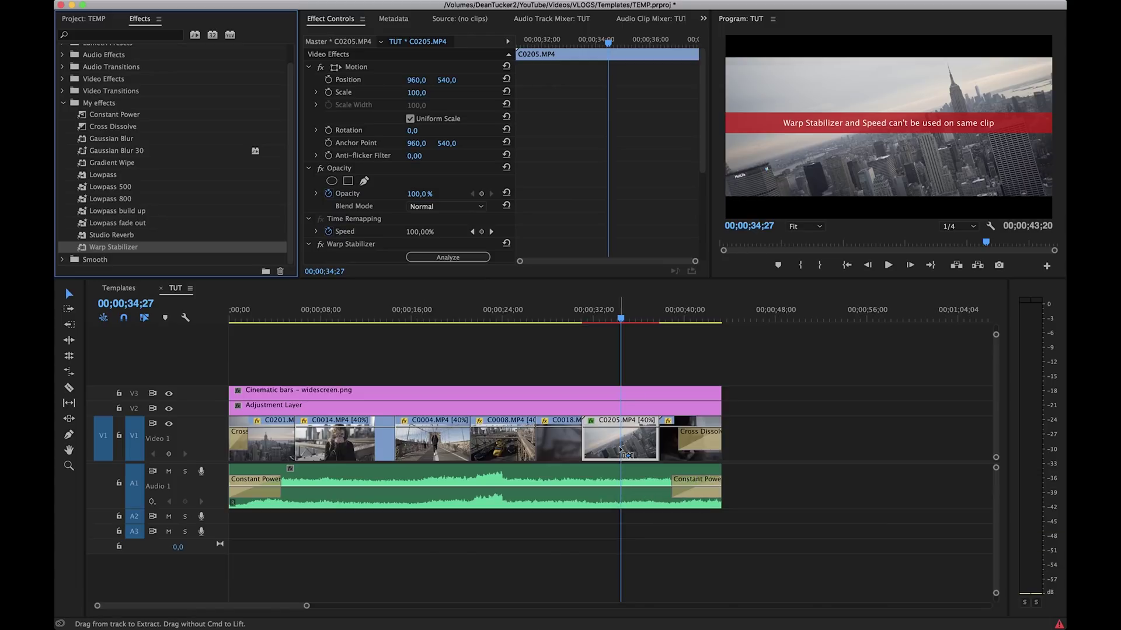
{"action": "key", "text": "super+z"}
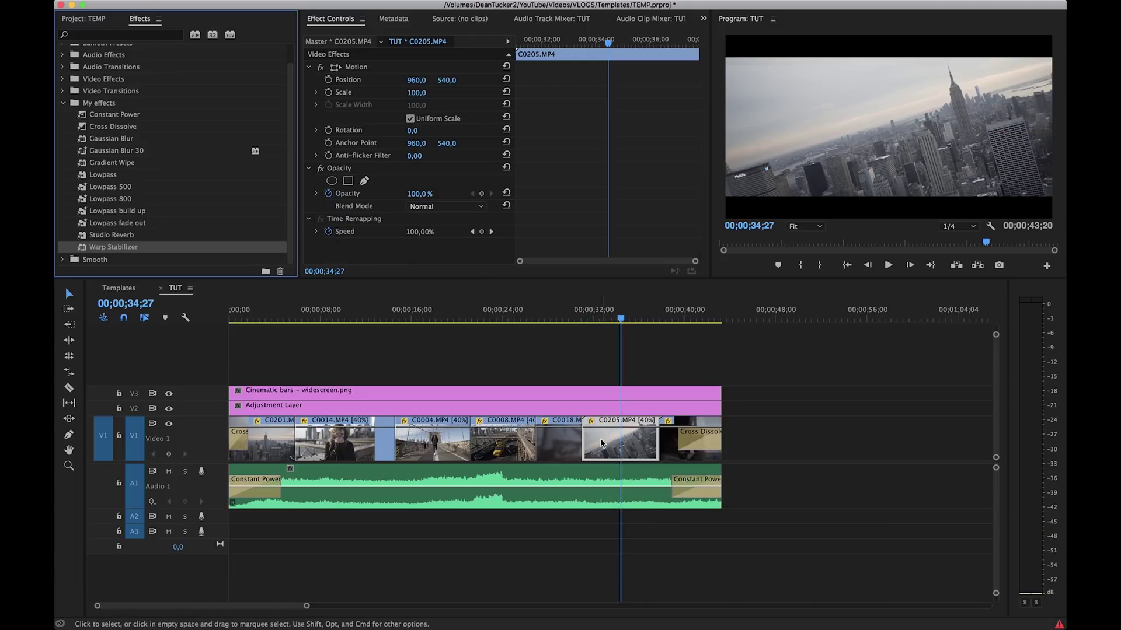
{"action": "right_click", "coordinate": [601, 442]}
Step: Nest C0205 into Nested Sequence 813 and apply Warp Stabilizer to it
{"action": "left_click", "coordinate": [657, 361]}
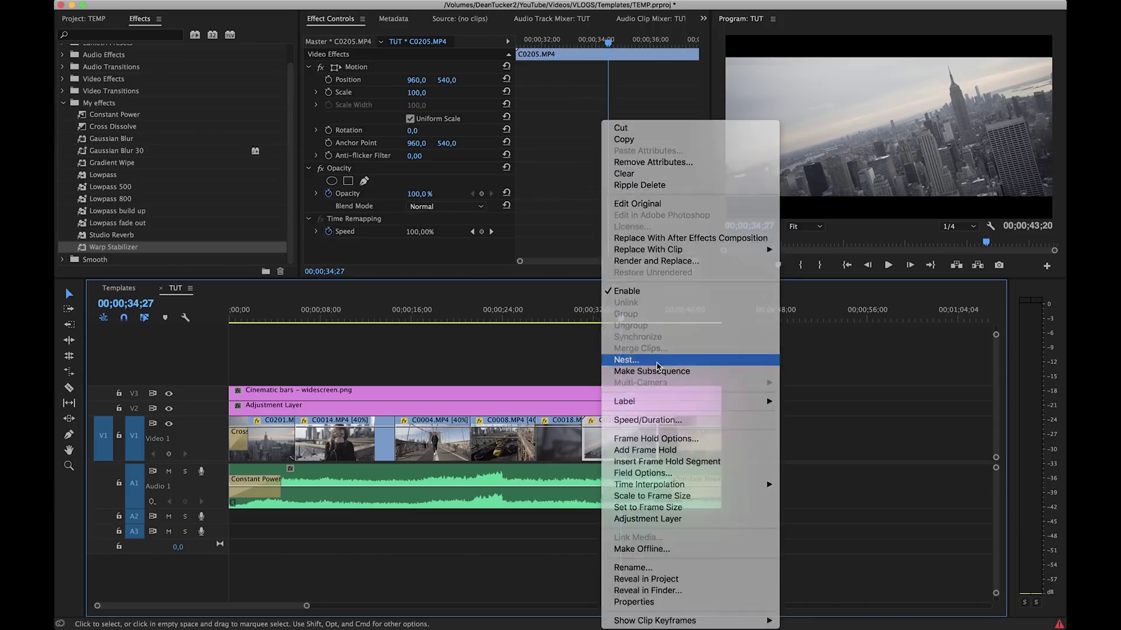
{"action": "left_click", "coordinate": [587, 331]}
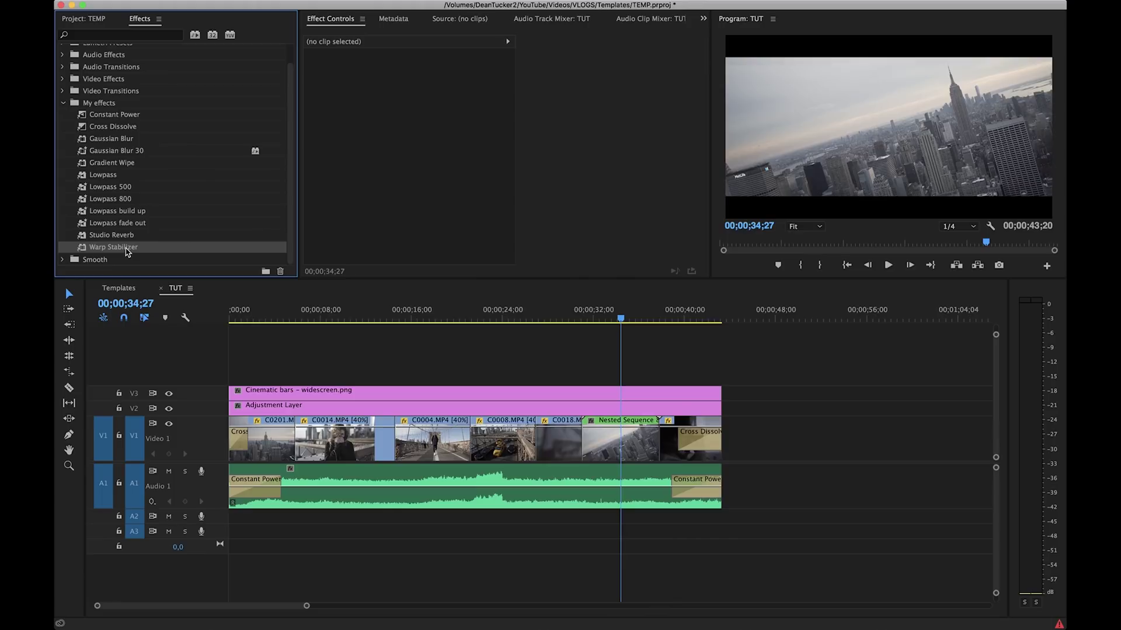
{"action": "left_click_drag", "start_coordinate": [126, 251], "coordinate": [598, 454]}
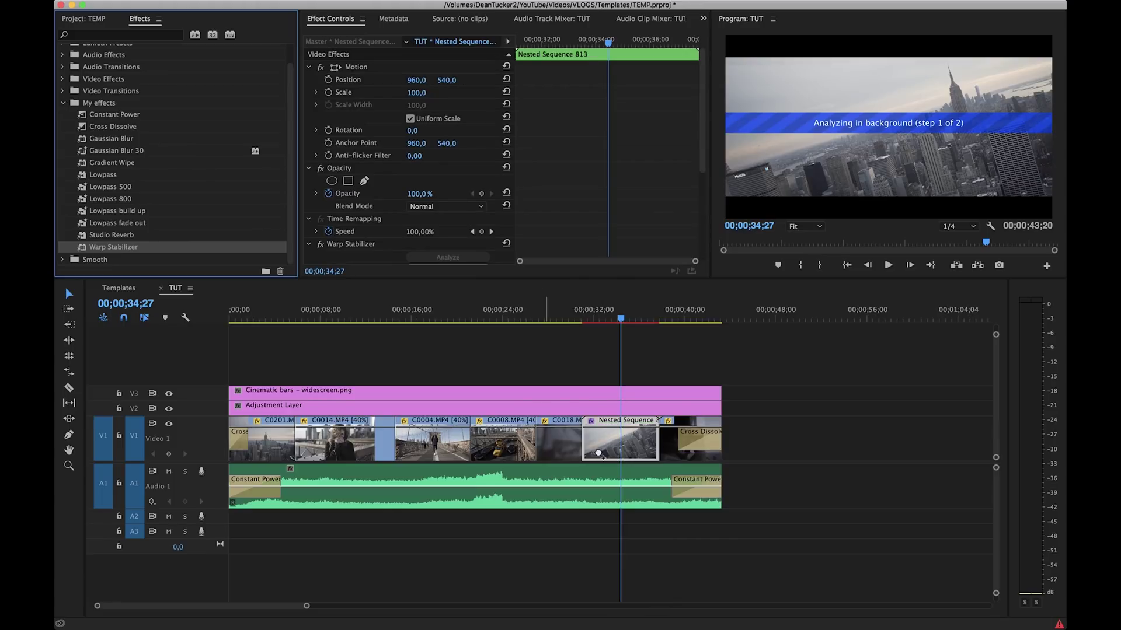
Step: Play back the stabilized section, then select the adjustment layer on V2
{"action": "scroll", "coordinate": [558, 242], "scroll_direction": "down", "scroll_amount": 3}
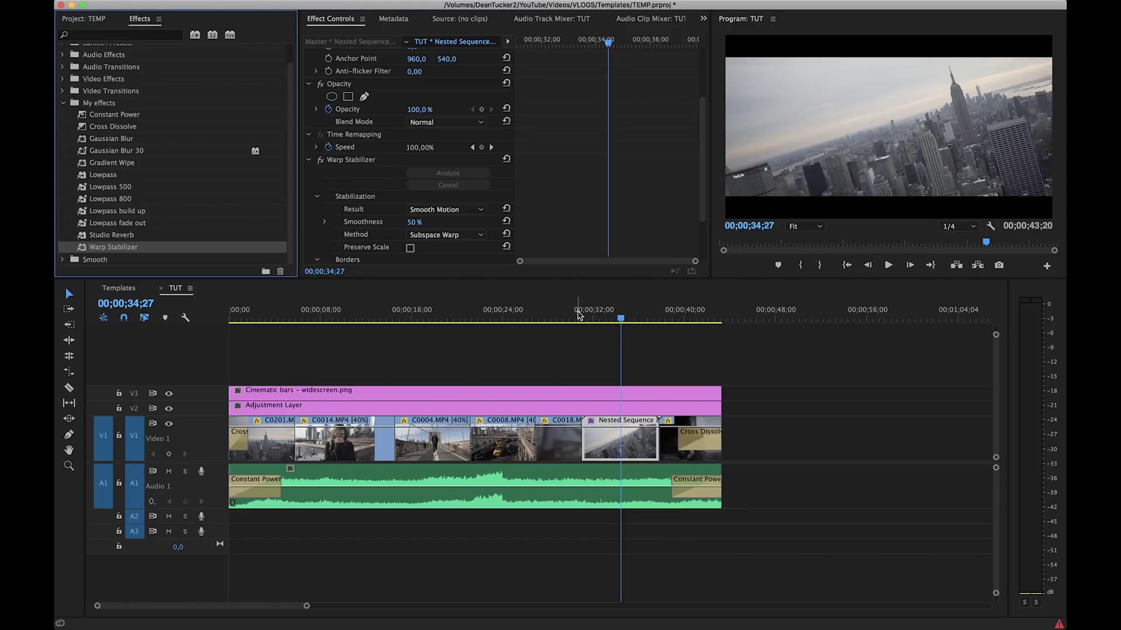
{"action": "left_click", "coordinate": [575, 318]}
{"action": "key", "text": "space"}
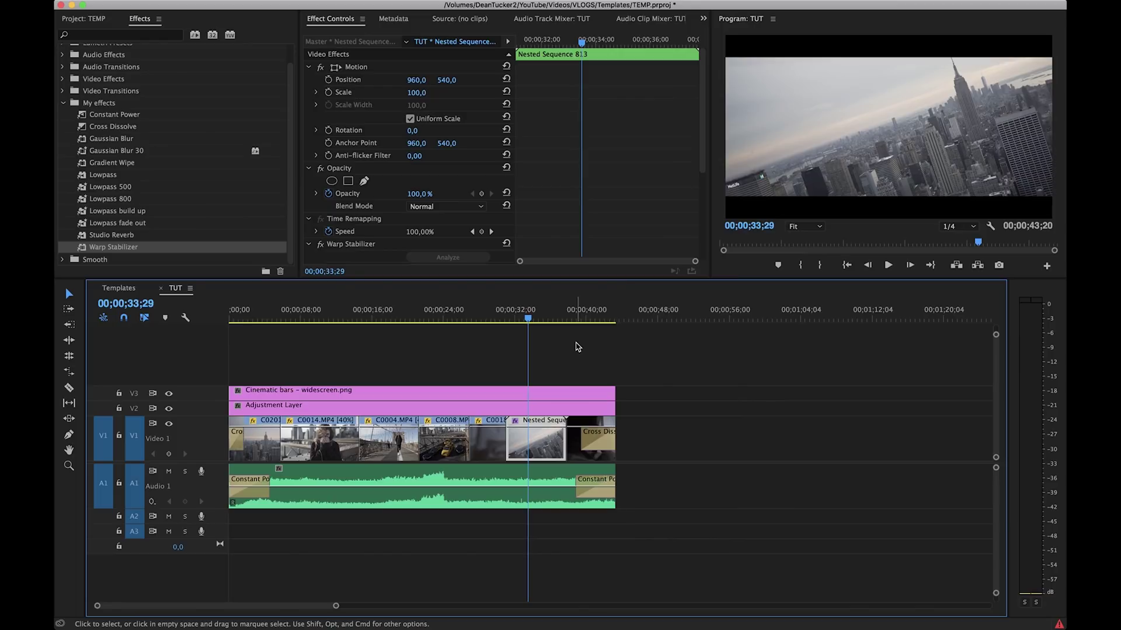
{"action": "left_click", "coordinate": [577, 348]}
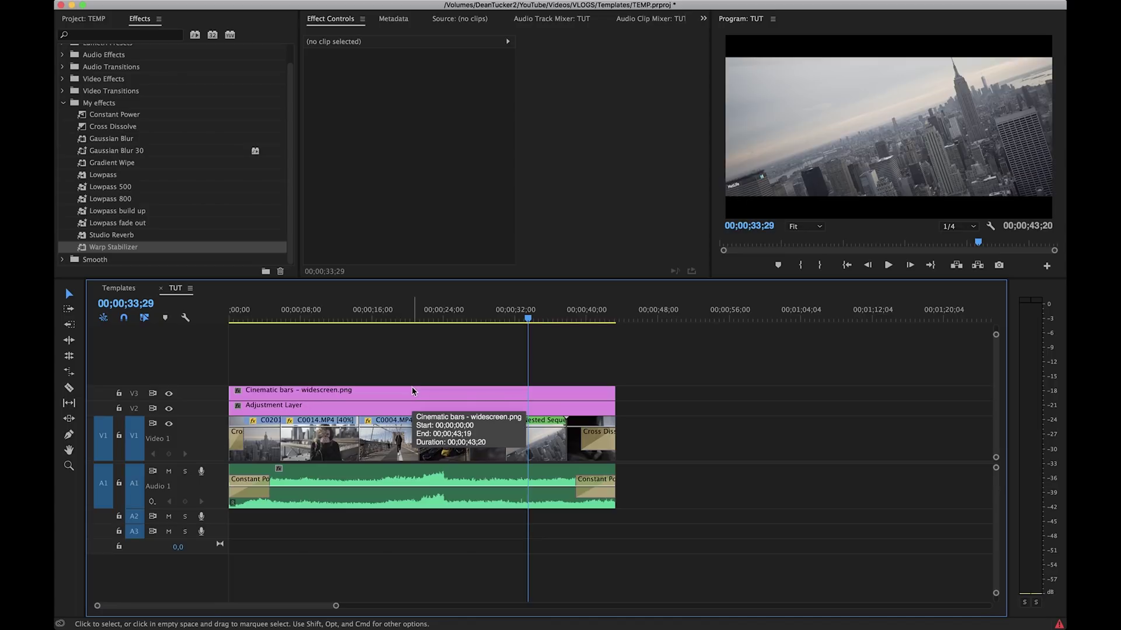
{"action": "left_click", "coordinate": [397, 412]}
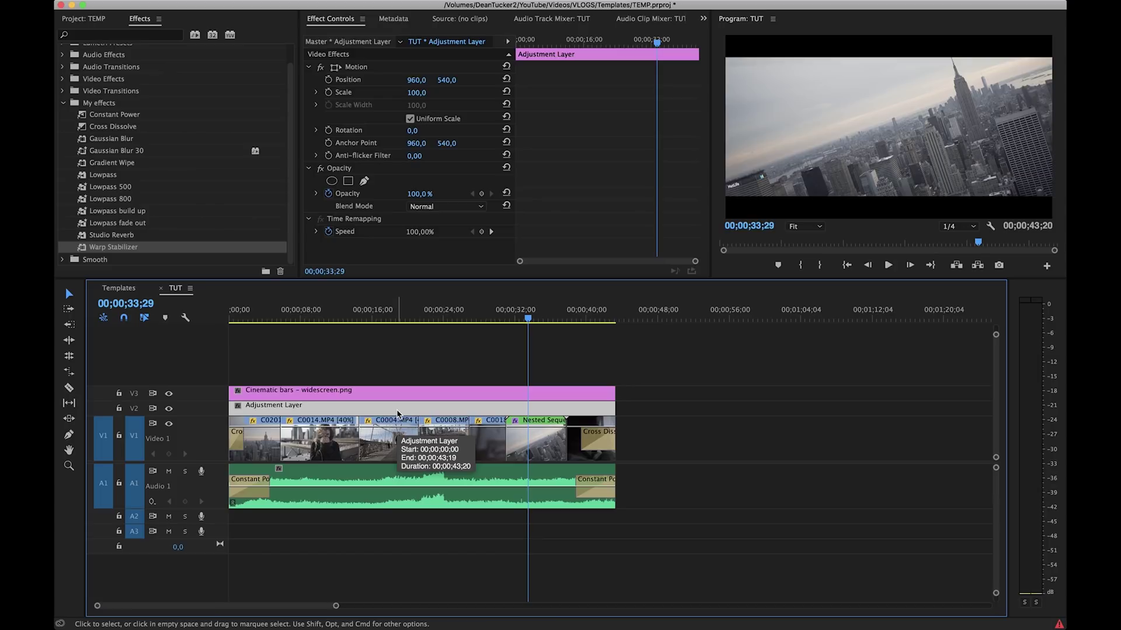
Step: Switch to the Color workspace from Window > Workspaces, with the playhead about four seconds in
{"action": "mouse_move", "coordinate": [378, 4]}
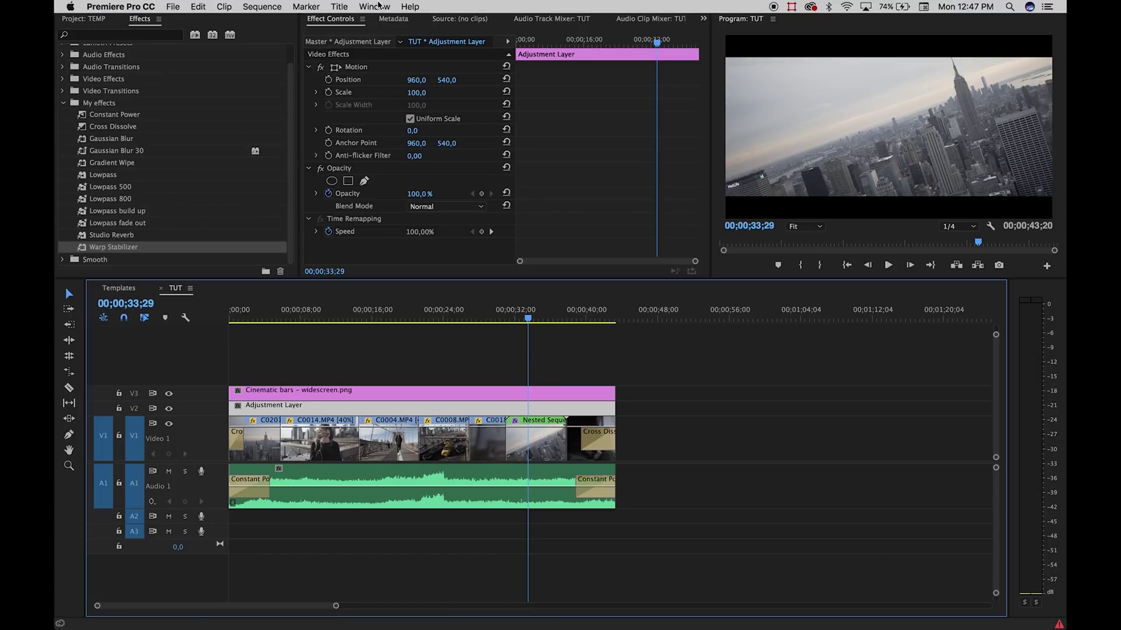
{"action": "left_click", "coordinate": [380, 5]}
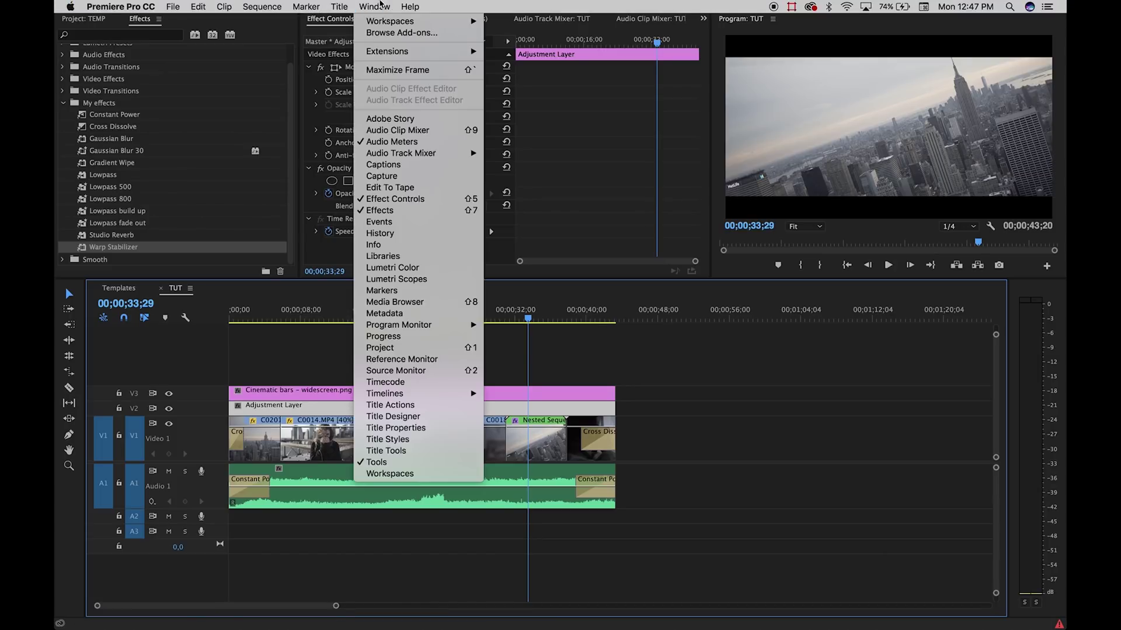
{"action": "mouse_move", "coordinate": [389, 22]}
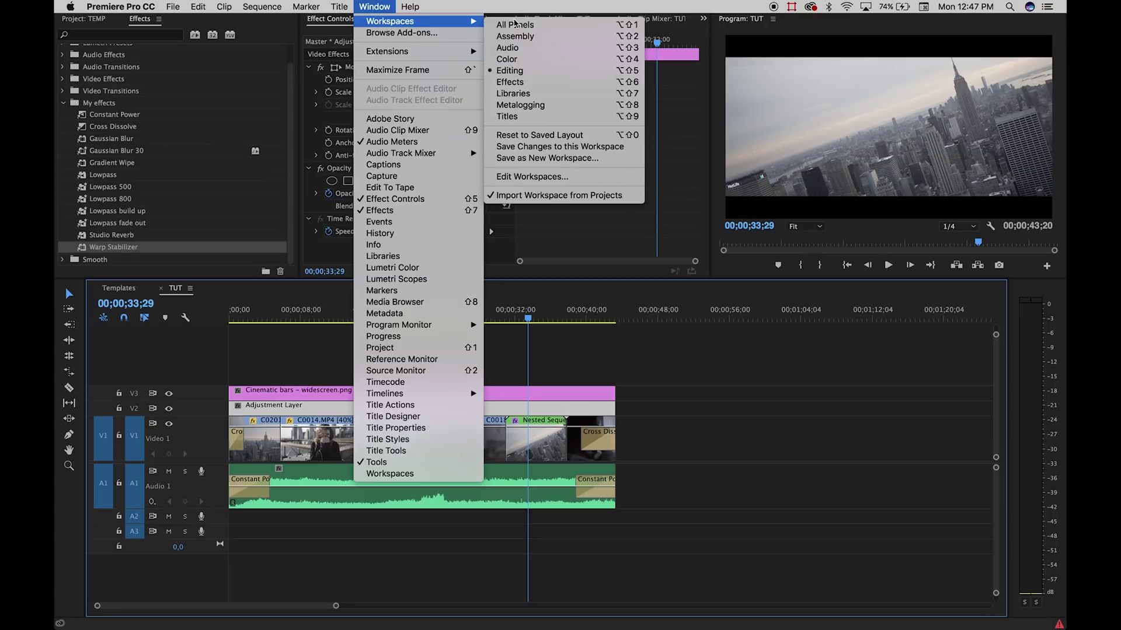
{"action": "left_click", "coordinate": [534, 61]}
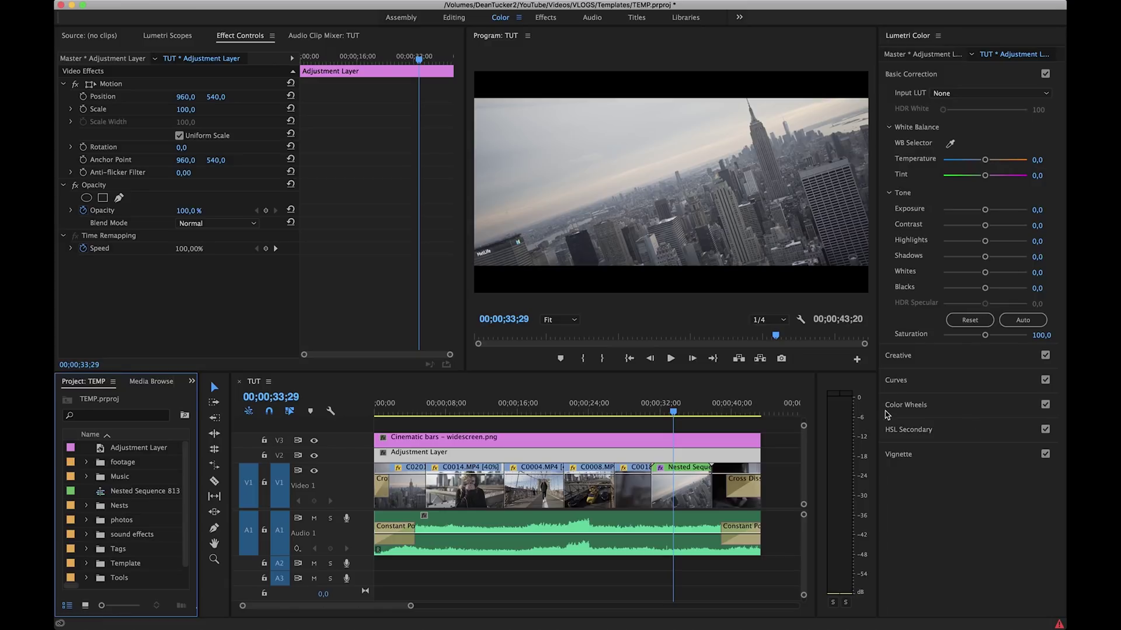
{"action": "left_click", "coordinate": [415, 414]}
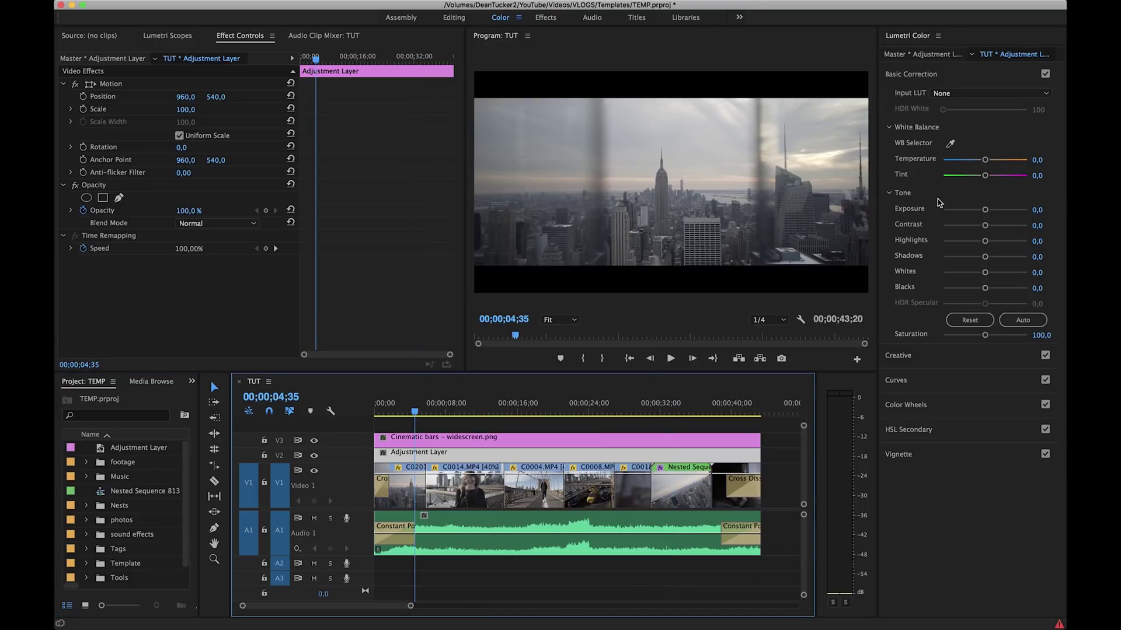
Step: Expand Lumetri's Creative section and preview looks through Fuji ETERNA 250D to Fuji F125 Kodak 2393
{"action": "left_click", "coordinate": [915, 357]}
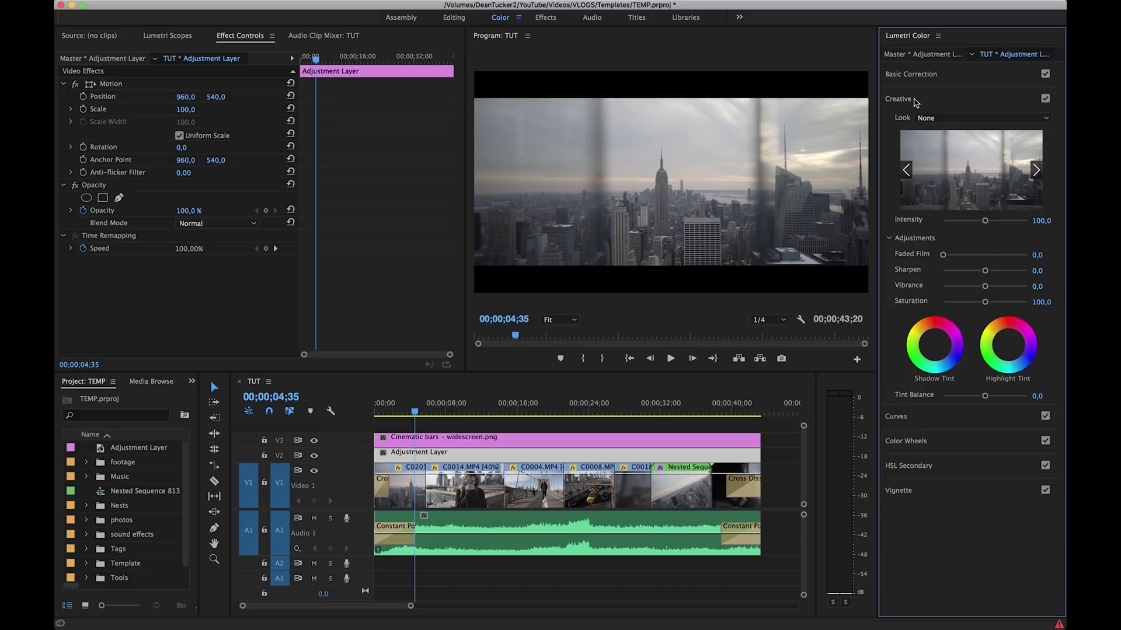
{"action": "left_click", "coordinate": [925, 118]}
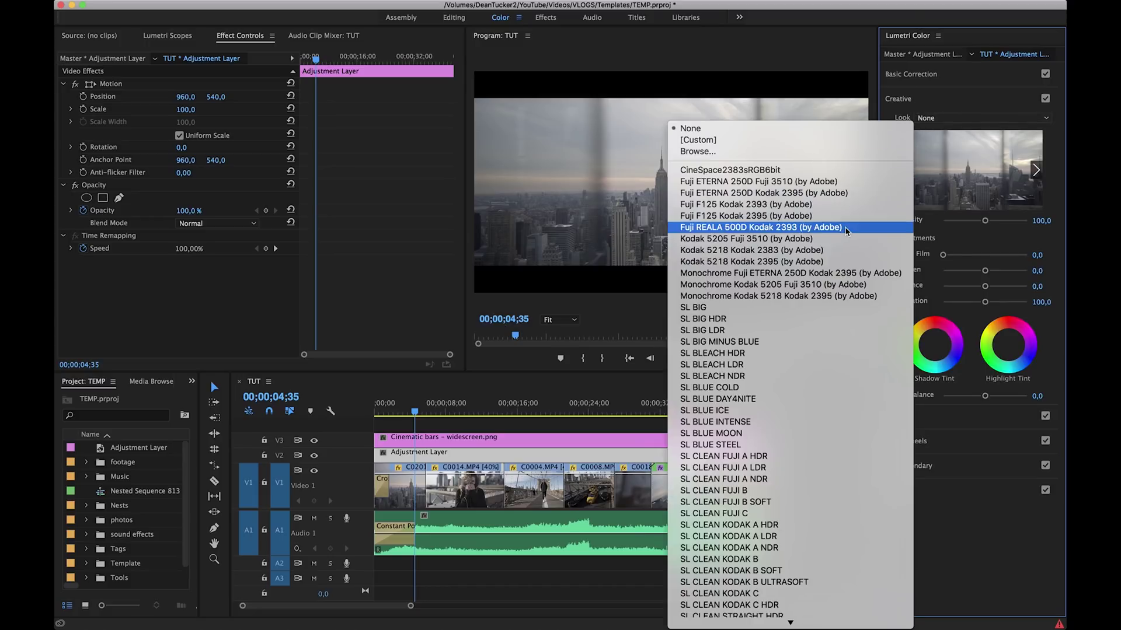
{"action": "scroll", "coordinate": [847, 228], "scroll_direction": "down", "scroll_amount": 8}
{"action": "scroll", "coordinate": [847, 231], "scroll_direction": "up", "scroll_amount": 5}
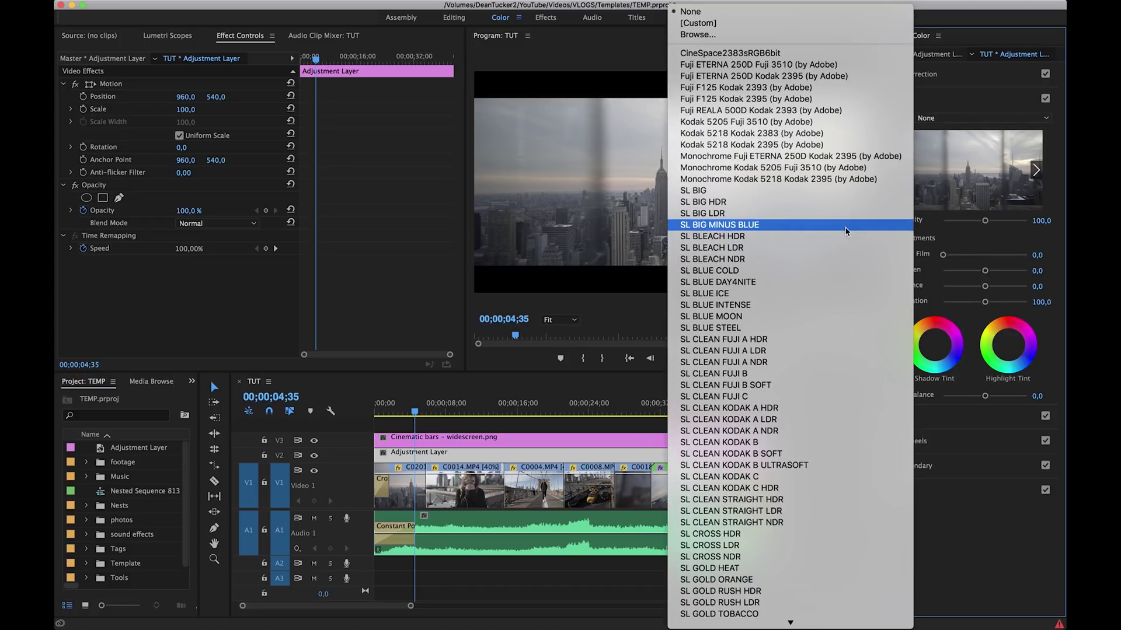
{"action": "left_click", "coordinate": [1012, 101]}
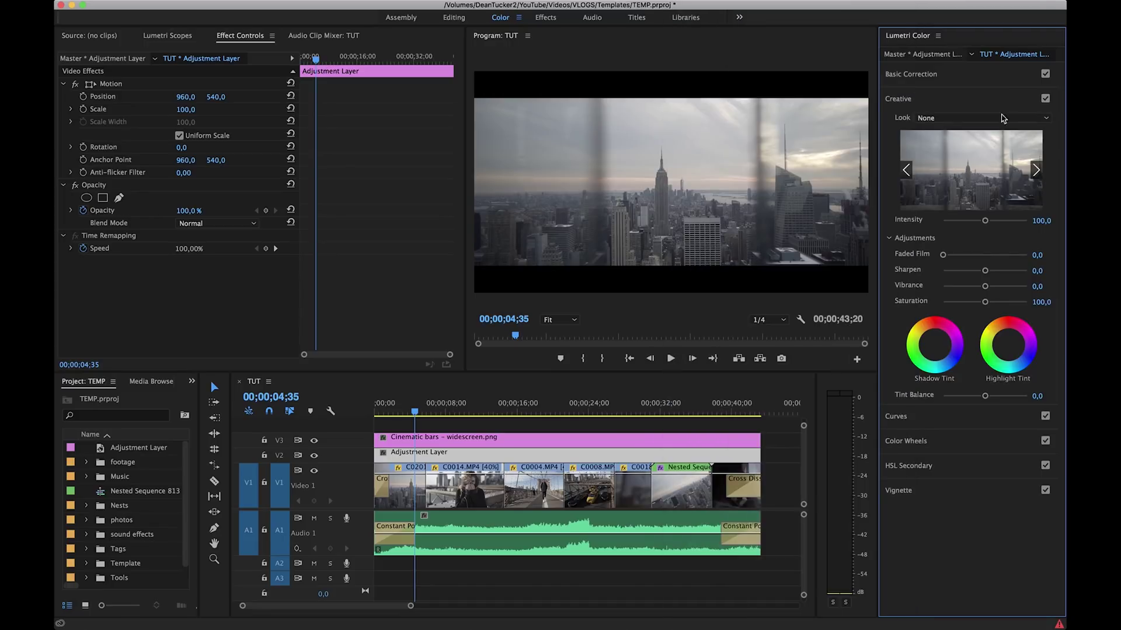
{"action": "left_click", "coordinate": [1035, 170]}
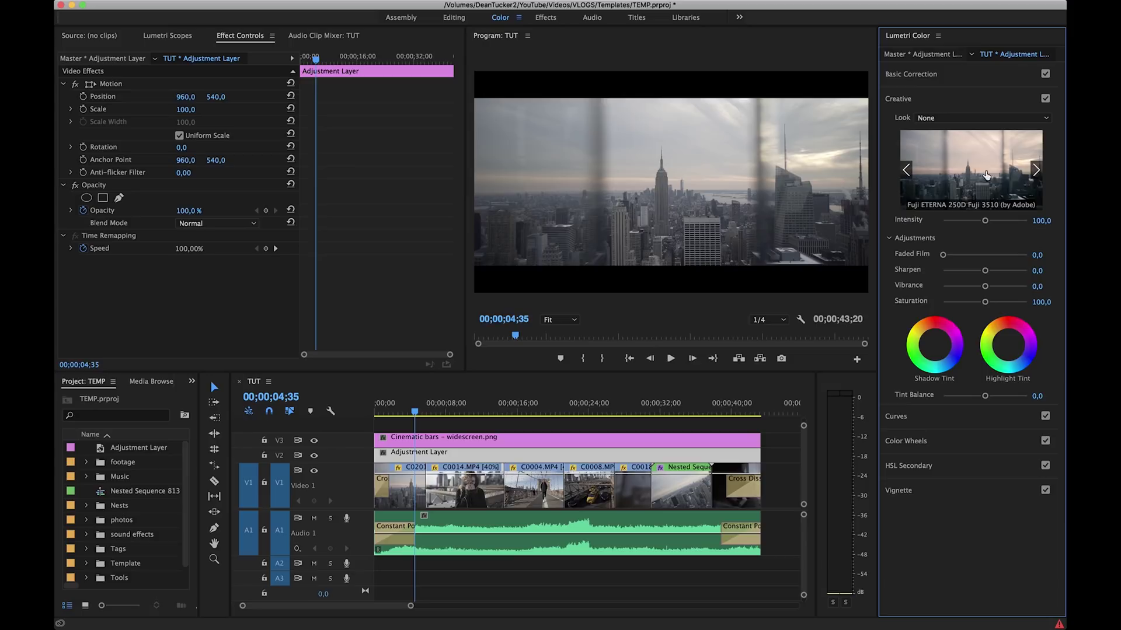
{"action": "left_click", "coordinate": [1035, 169]}
{"action": "left_click", "coordinate": [1036, 170]}
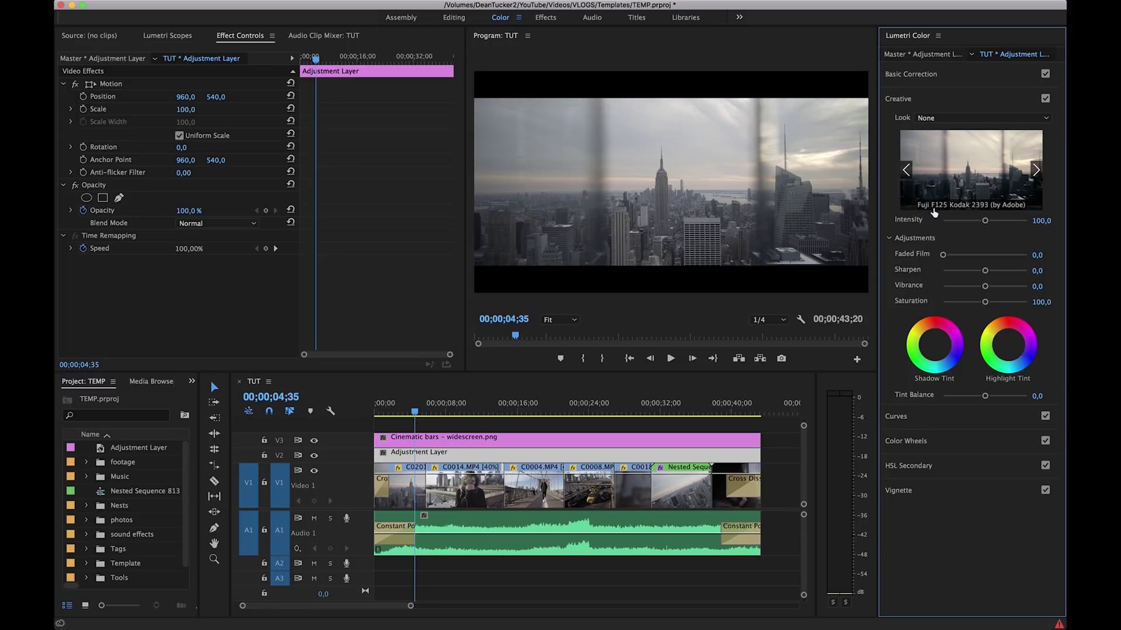
Step: Apply the Fuji F125 Kodak 2393 look and play the sequence from the start
{"action": "left_click", "coordinate": [959, 118]}
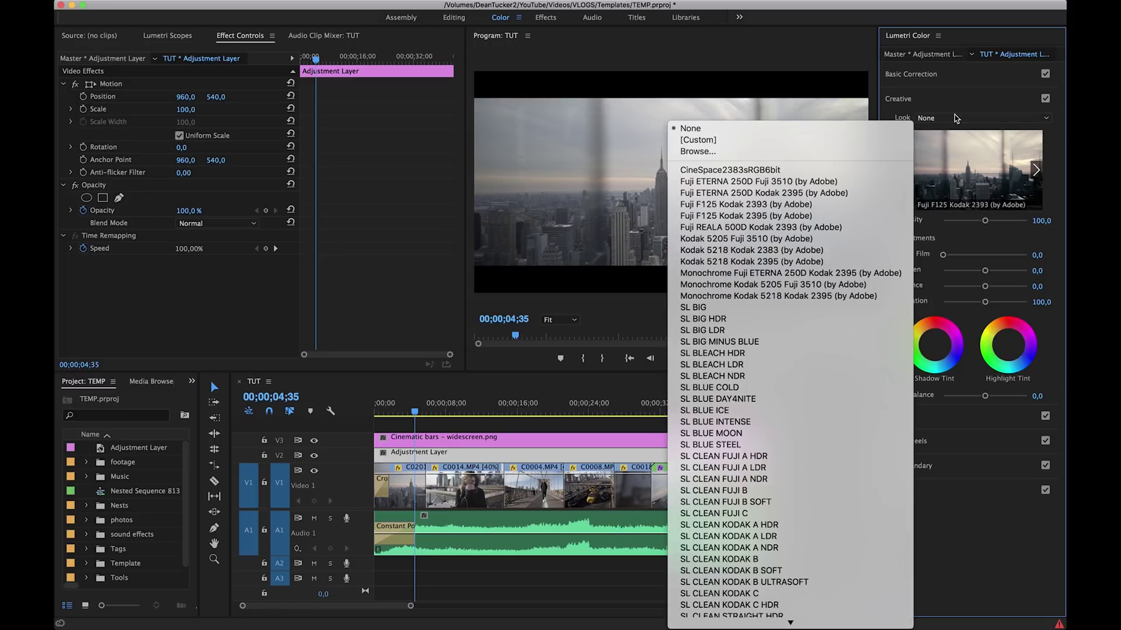
{"action": "left_click", "coordinate": [785, 206]}
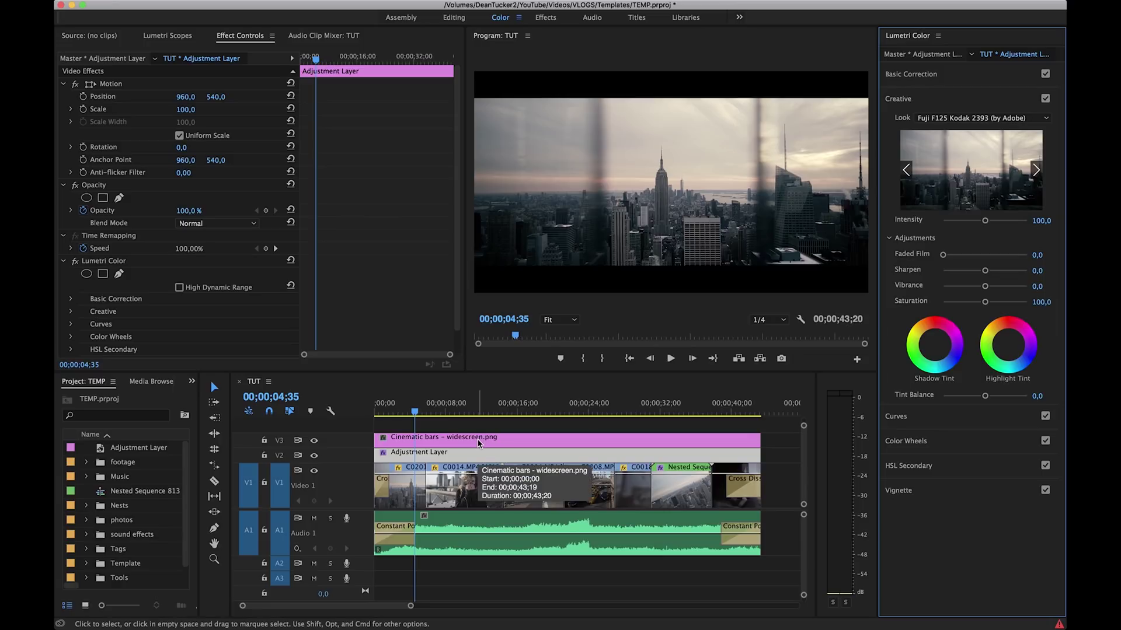
{"action": "left_click", "coordinate": [348, 412]}
{"action": "key", "text": "Home"}
{"action": "key", "text": "space"}
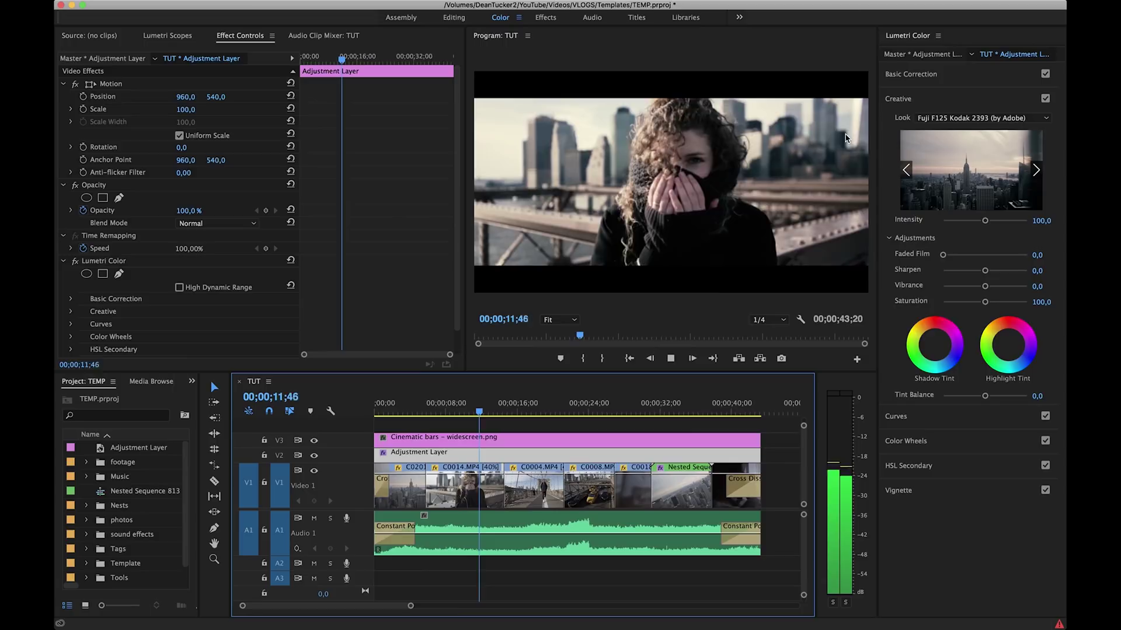
Step: In Basic Correction, set Contrast to -32.4, Shadows to 30.9 and Blacks to -13.7
{"action": "left_click", "coordinate": [919, 76]}
{"action": "left_click_drag", "start_coordinate": [985, 225], "coordinate": [973, 229]}
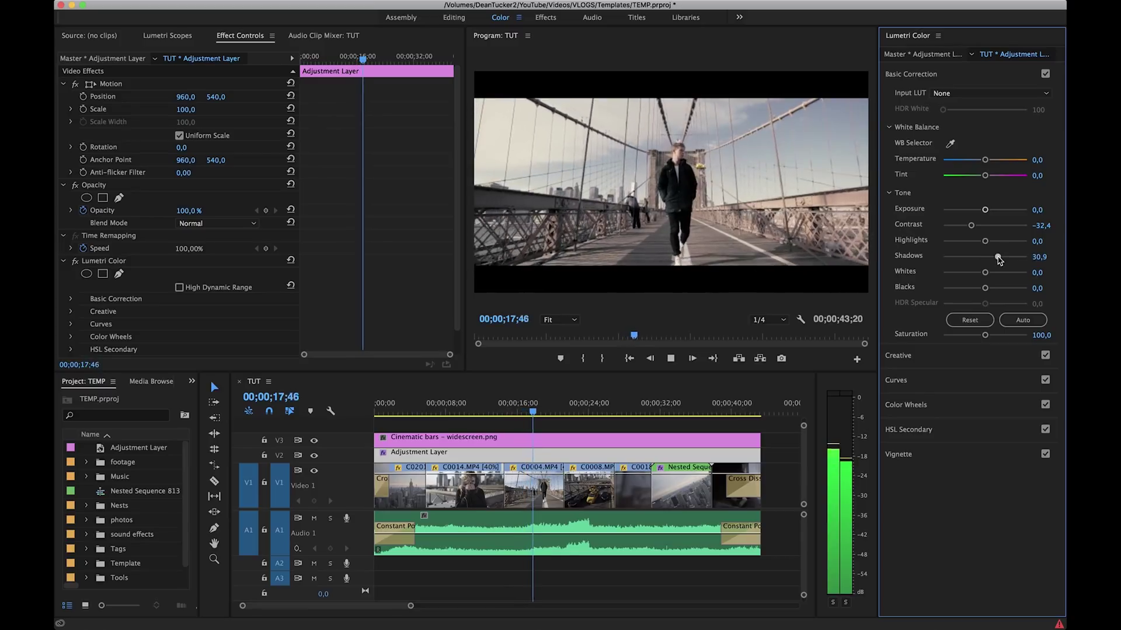
{"action": "left_click_drag", "start_coordinate": [985, 288], "coordinate": [980, 289]}
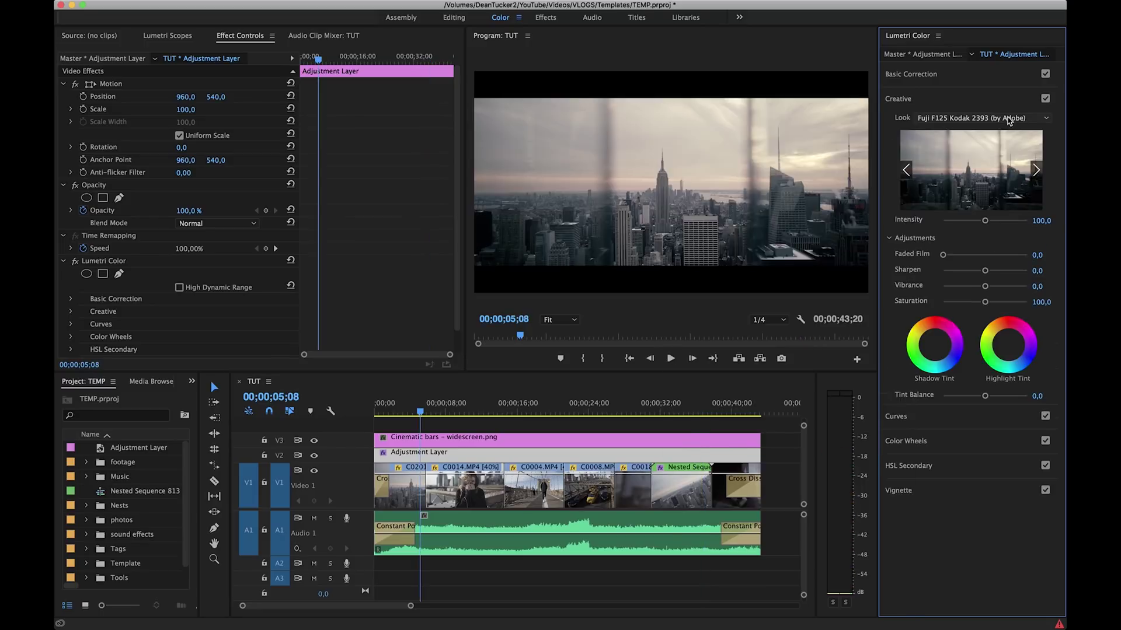
Step: Load MK.cube from the Visualrev LUTS folder as the Creative Look and play back the new grade
{"action": "left_click", "coordinate": [992, 118]}
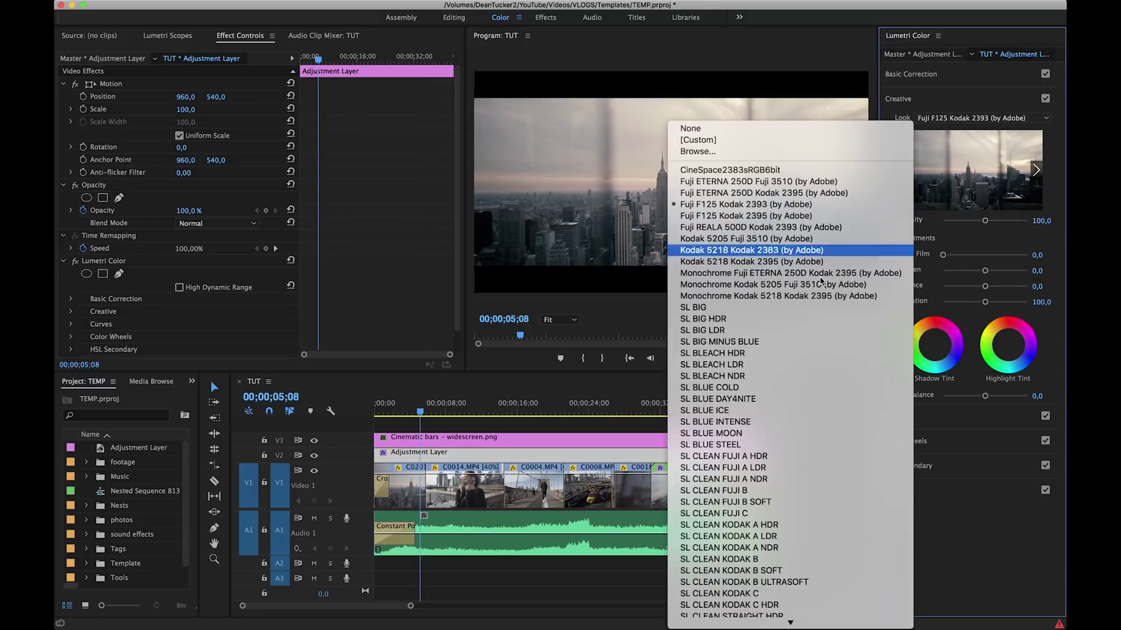
{"action": "scroll", "coordinate": [800, 357], "scroll_direction": "down", "scroll_amount": 5}
{"action": "scroll", "coordinate": [800, 357], "scroll_direction": "up", "scroll_amount": 5}
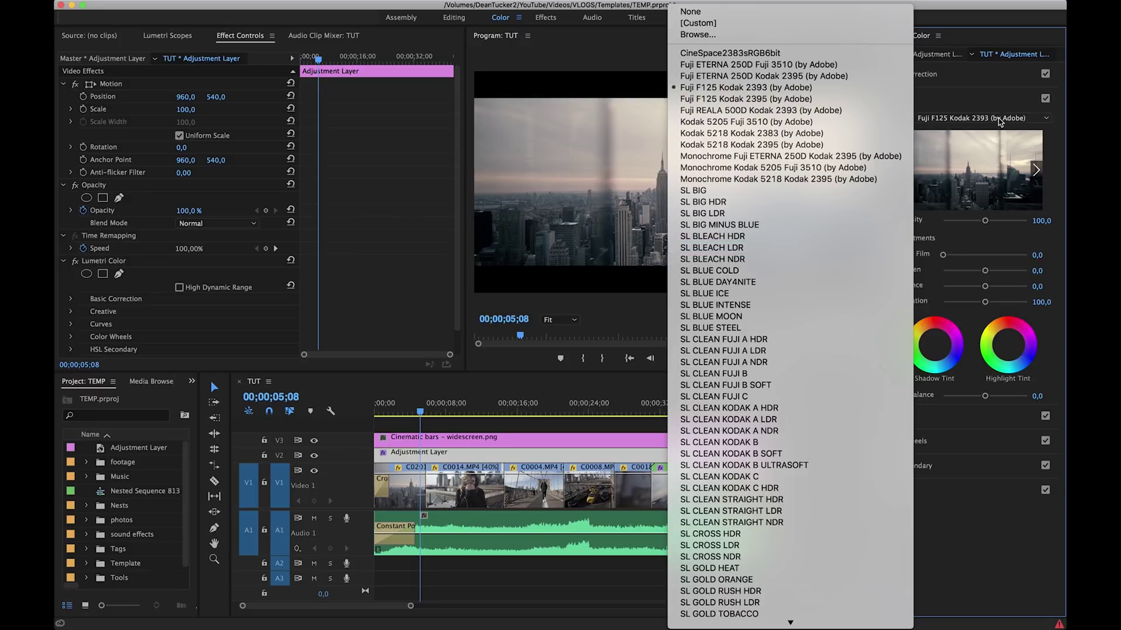
{"action": "left_click", "coordinate": [810, 36]}
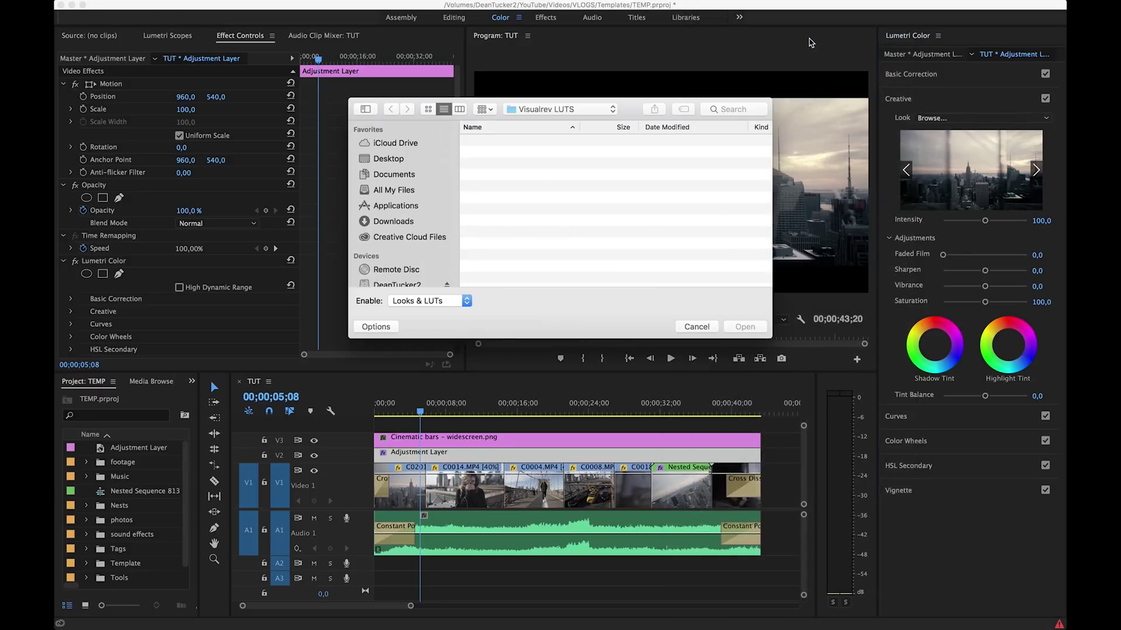
{"action": "scroll", "coordinate": [538, 212], "scroll_direction": "down", "scroll_amount": 5}
{"action": "scroll", "coordinate": [548, 216], "scroll_direction": "up", "scroll_amount": 5}
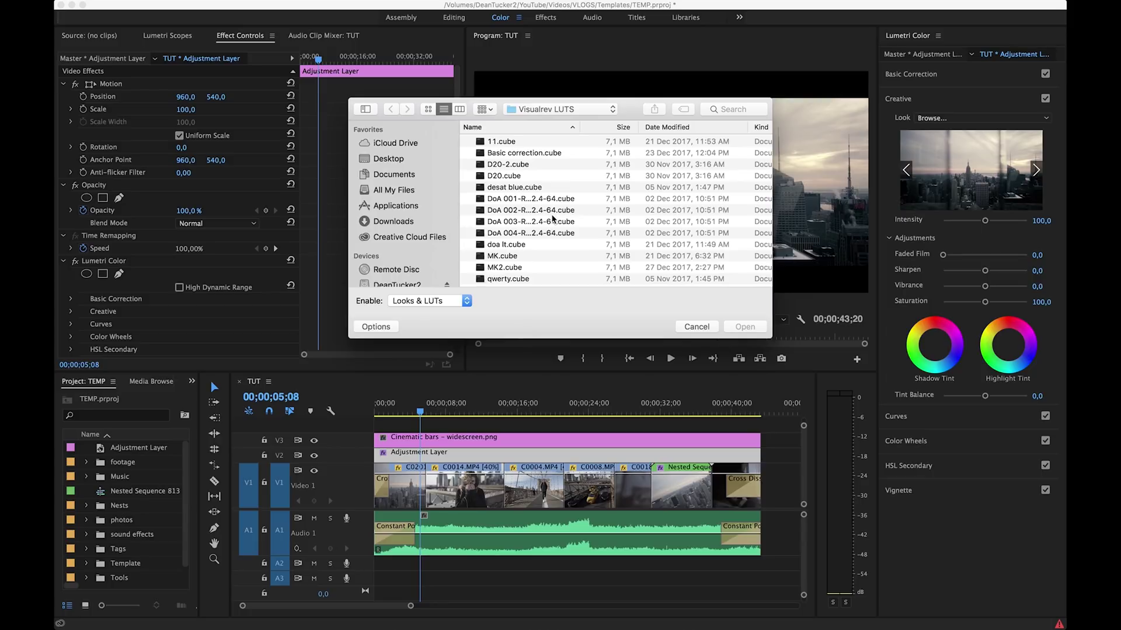
{"action": "scroll", "coordinate": [549, 230], "scroll_direction": "down", "scroll_amount": 5}
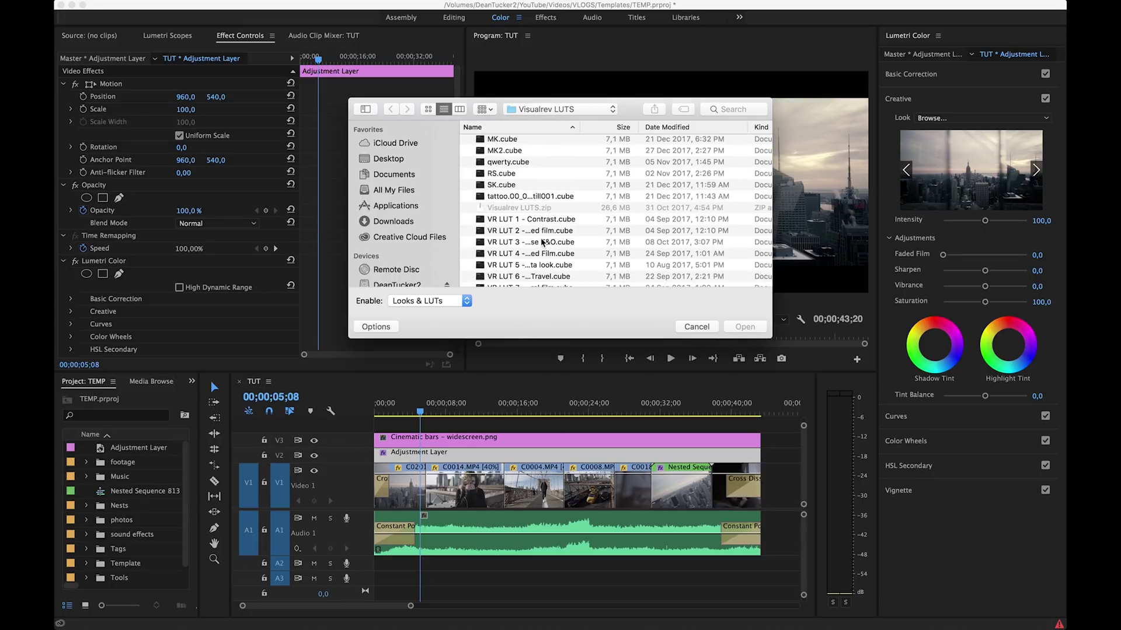
{"action": "left_click", "coordinate": [508, 141]}
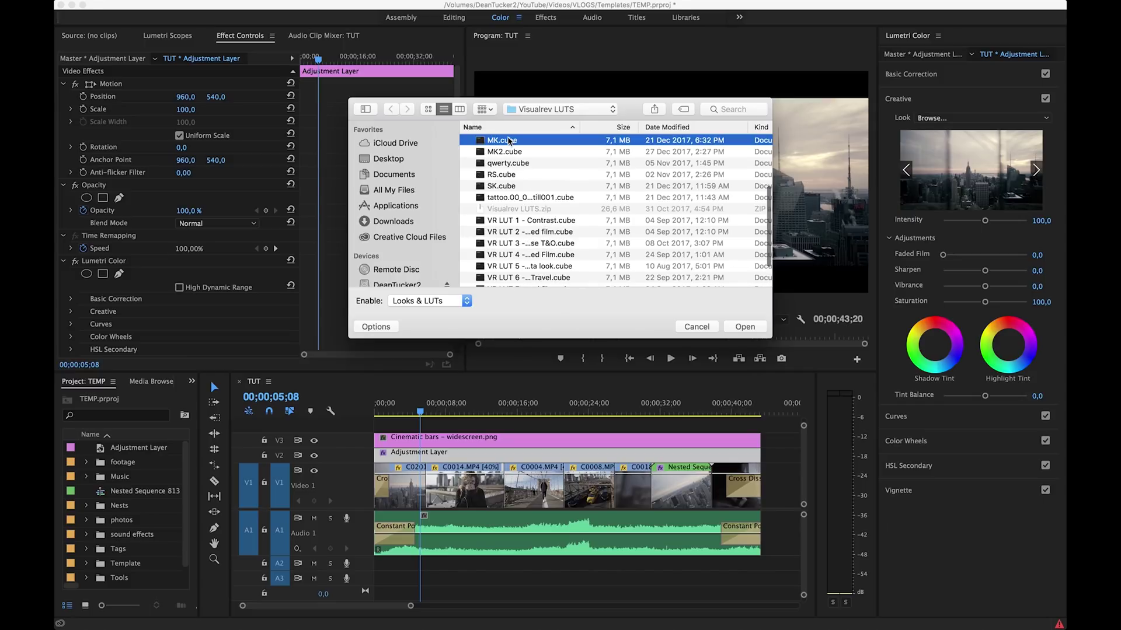
{"action": "double_click", "coordinate": [508, 140]}
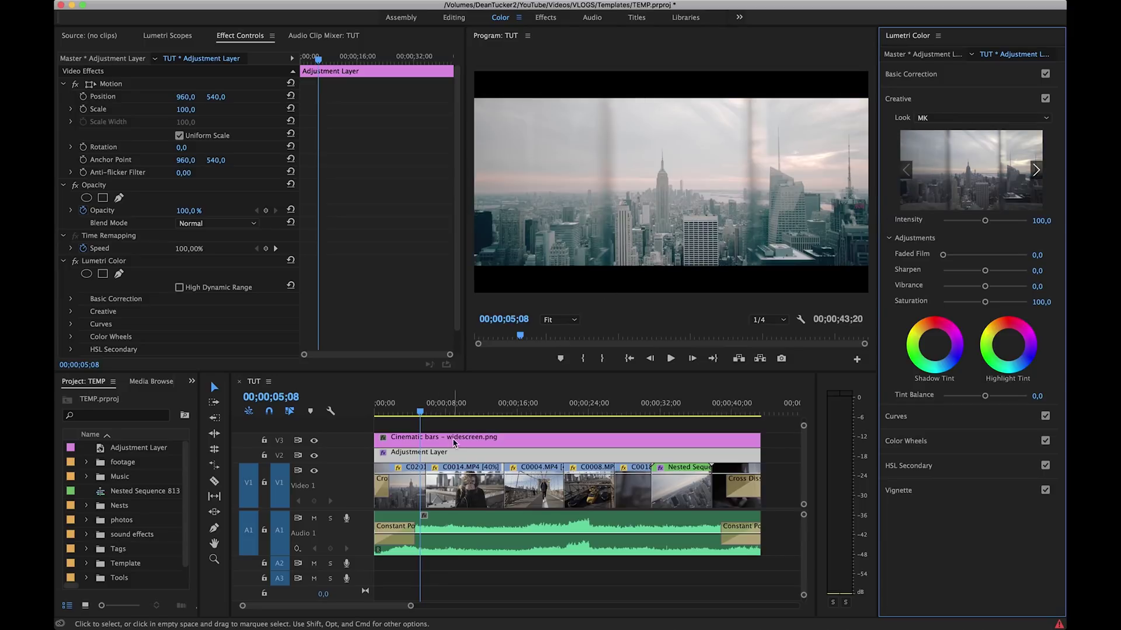
{"action": "key", "text": "space"}
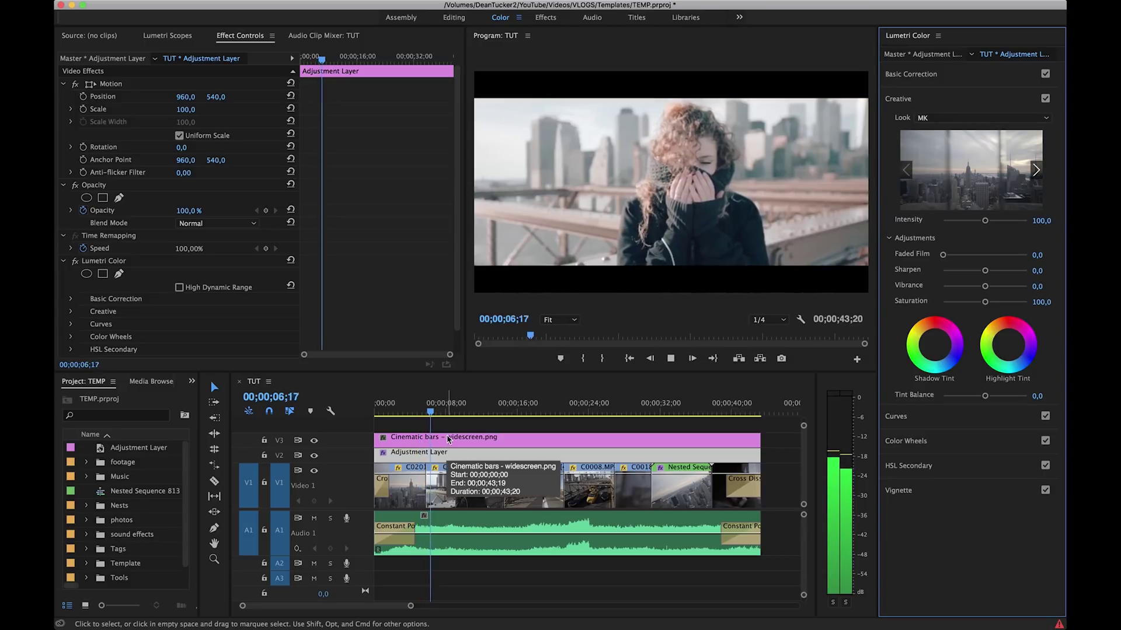